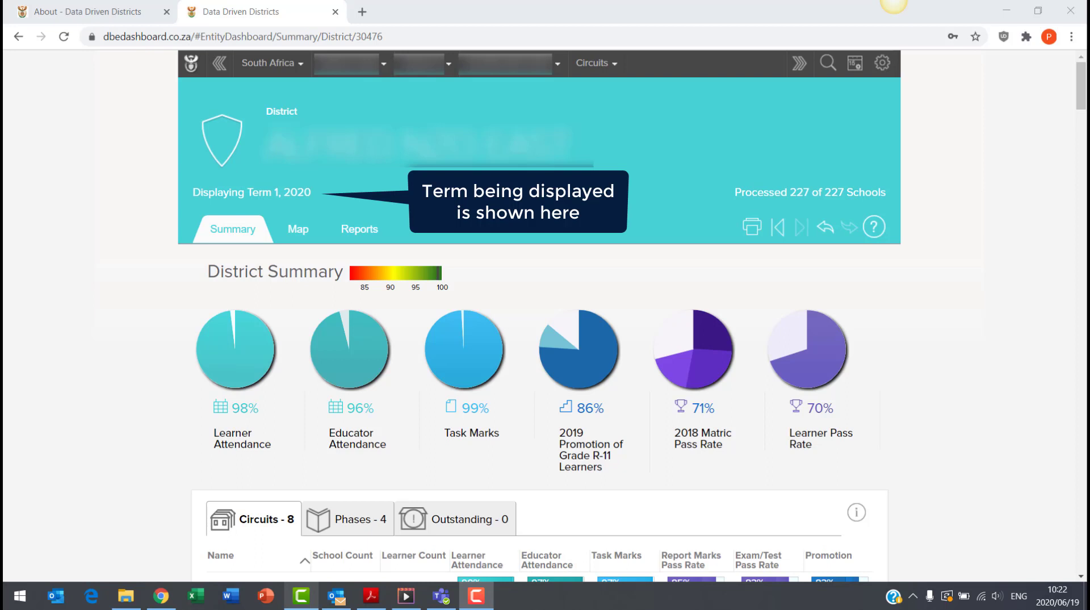
Open the parameter options of the School Achievement Report from the district's reports.
click(371, 228)
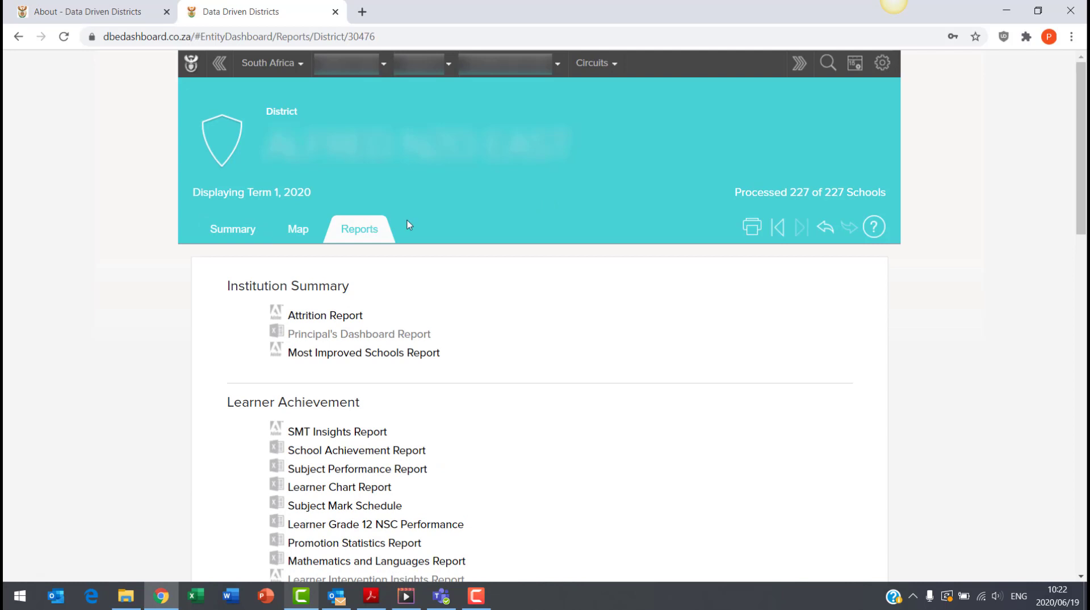
mouse_move(376, 454)
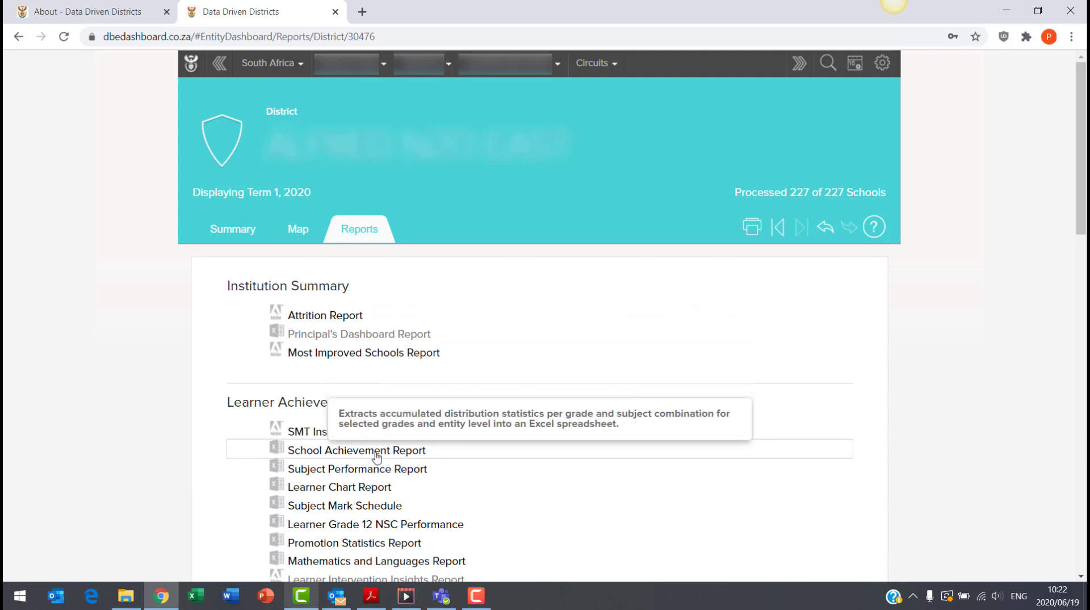
click(377, 454)
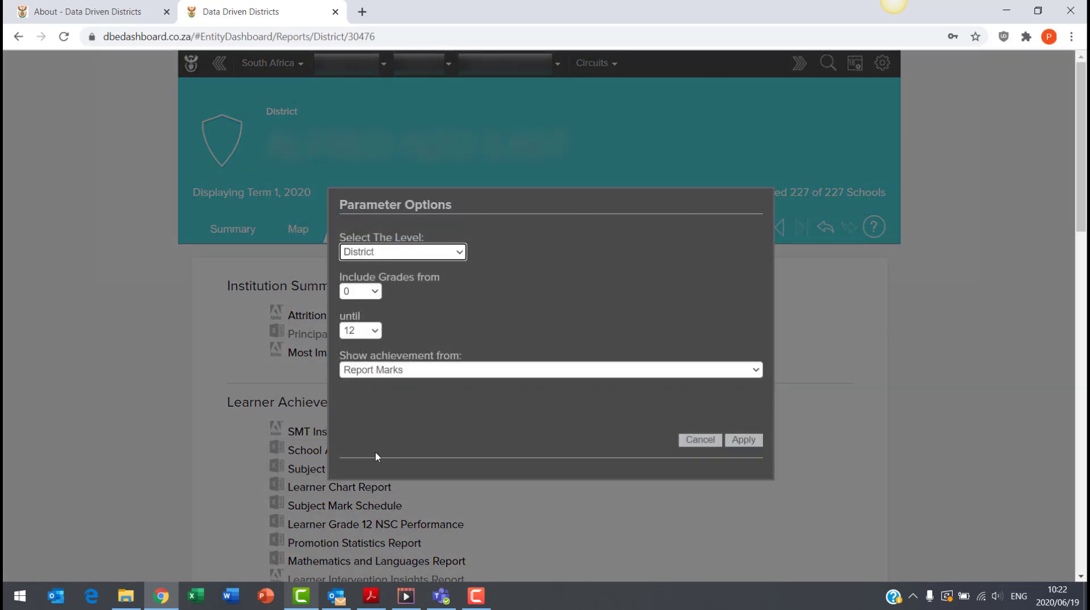
Generate the School Achievement Report at School level, with grades included from 10.
click(461, 255)
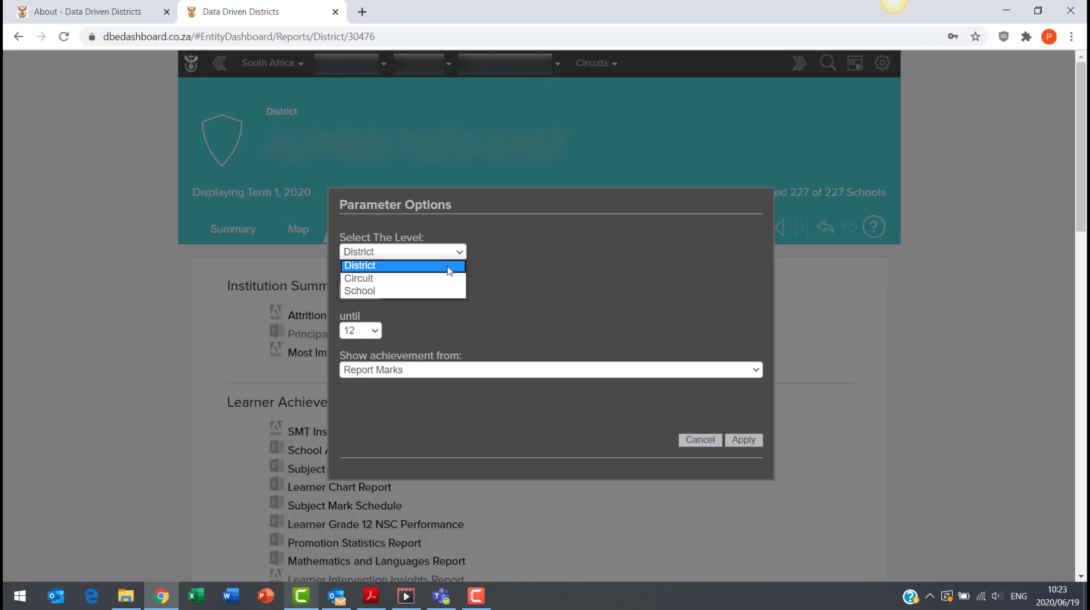
click(428, 291)
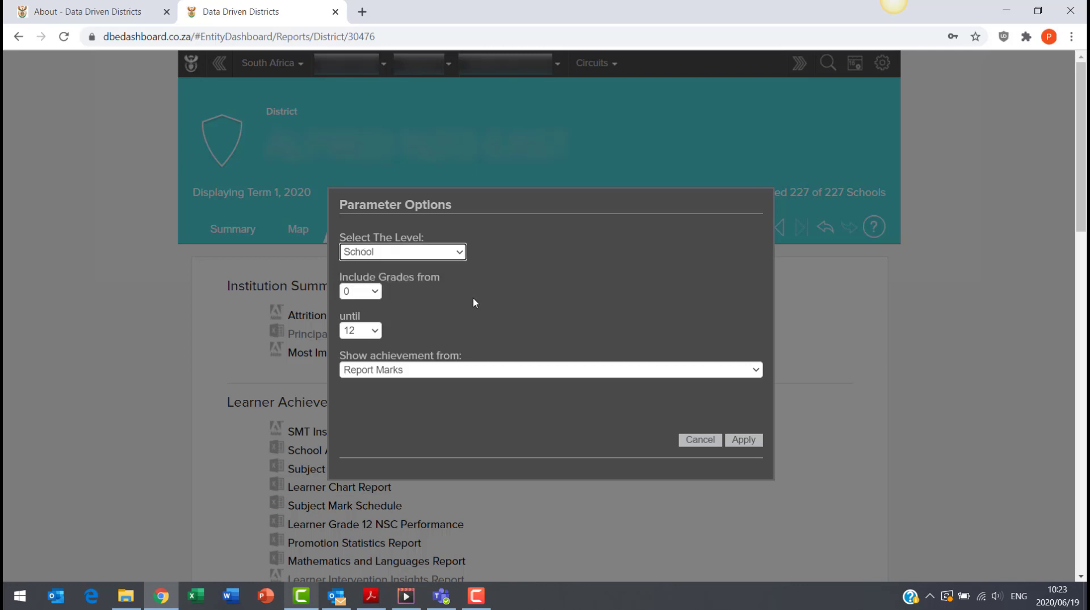
click(377, 292)
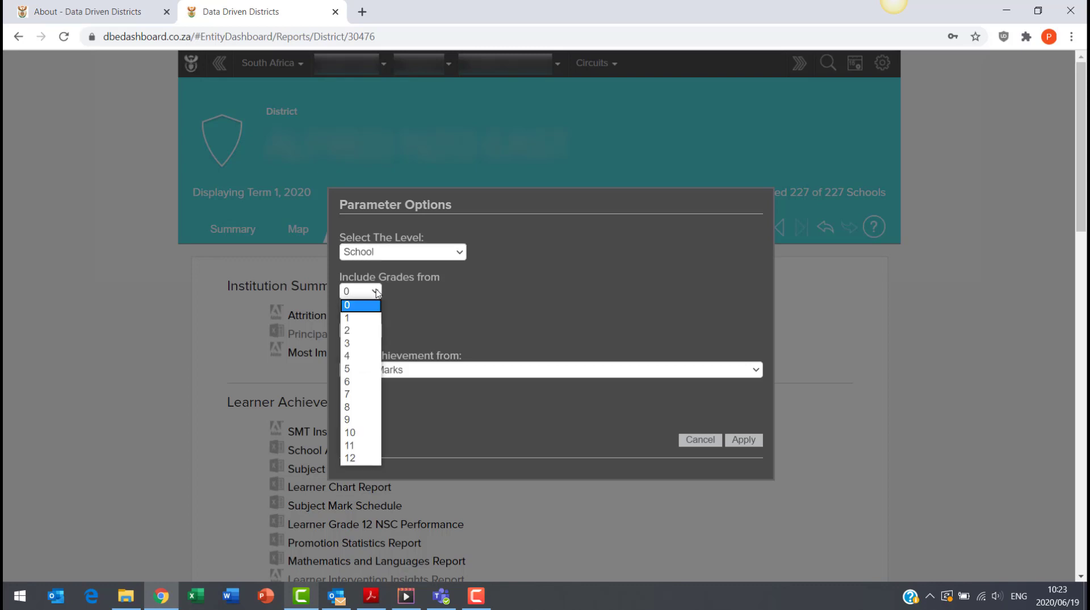
click(369, 435)
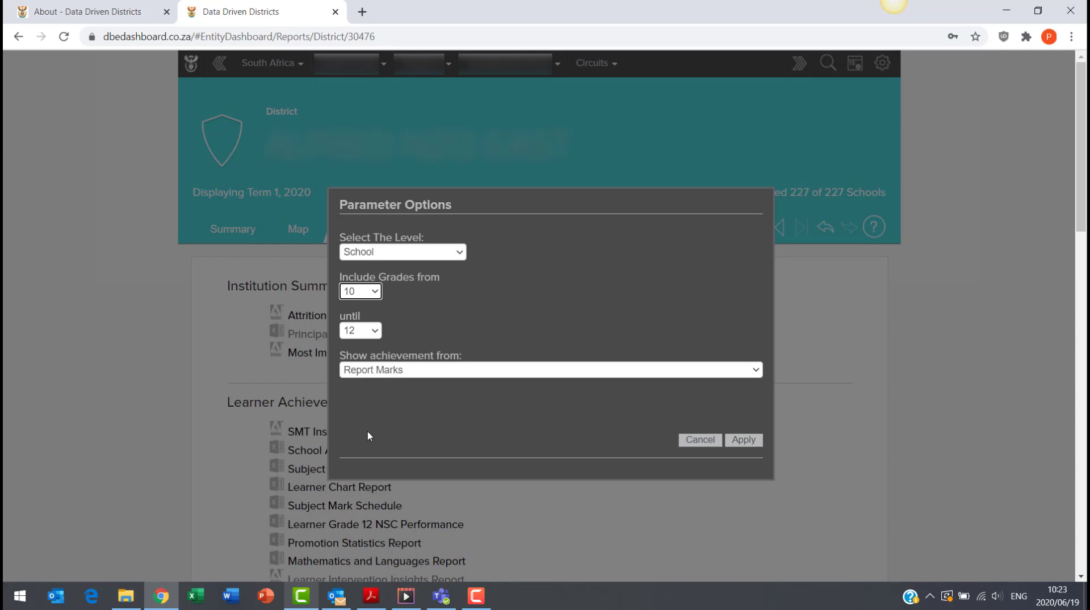
click(744, 440)
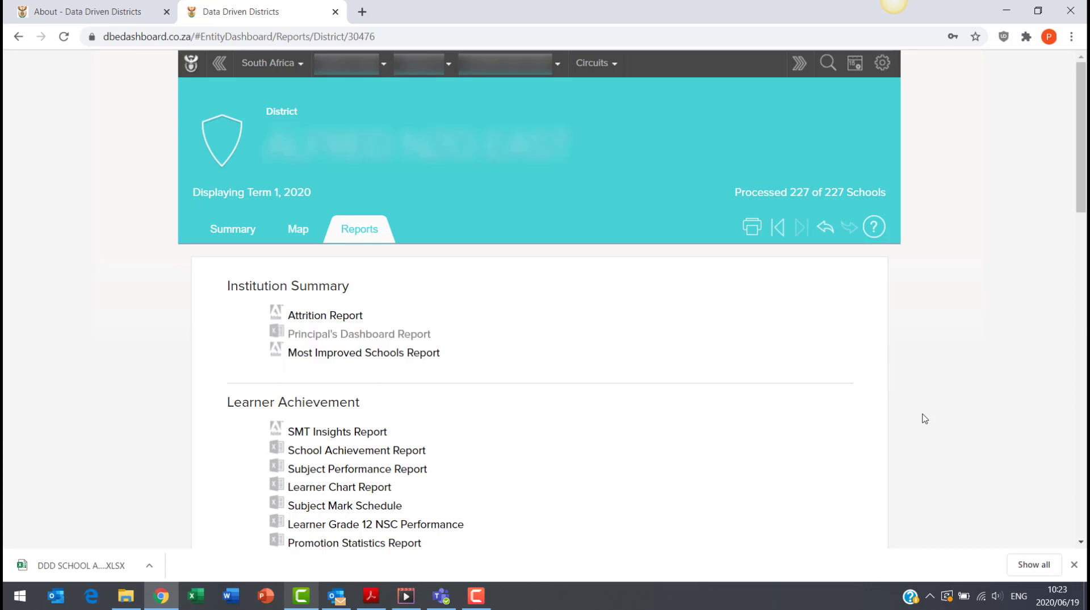
Open the downloaded School Achievement Report workbook in Excel and enable editing.
click(149, 565)
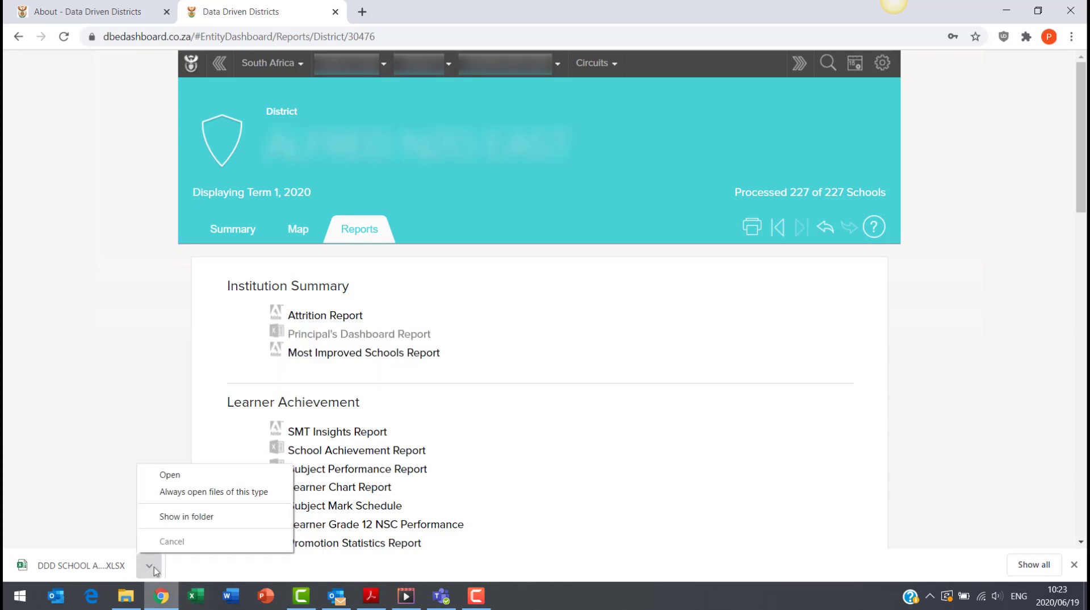
click(170, 474)
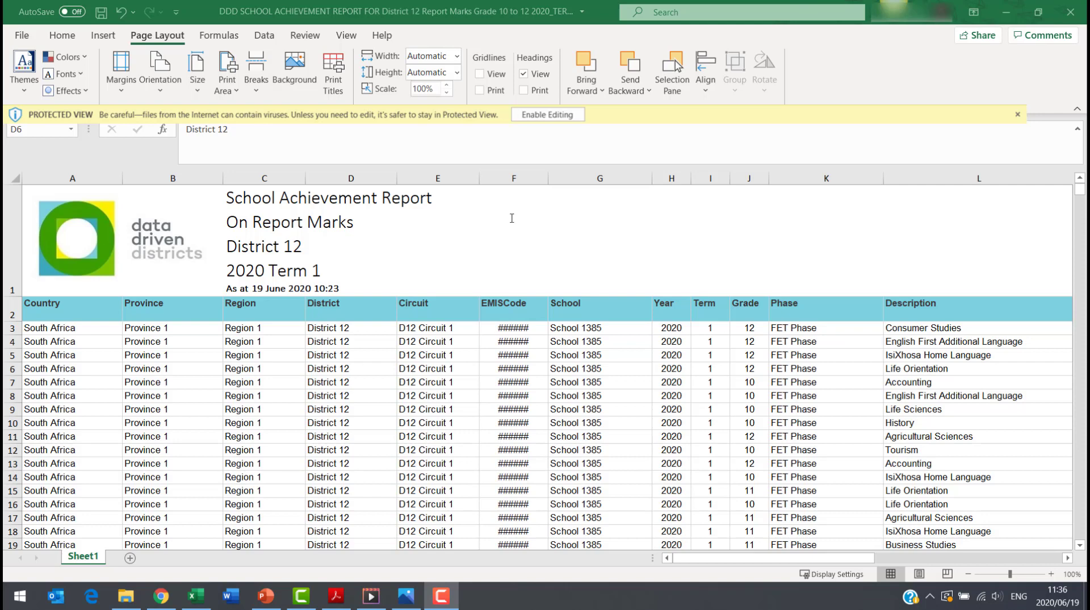
click(513, 120)
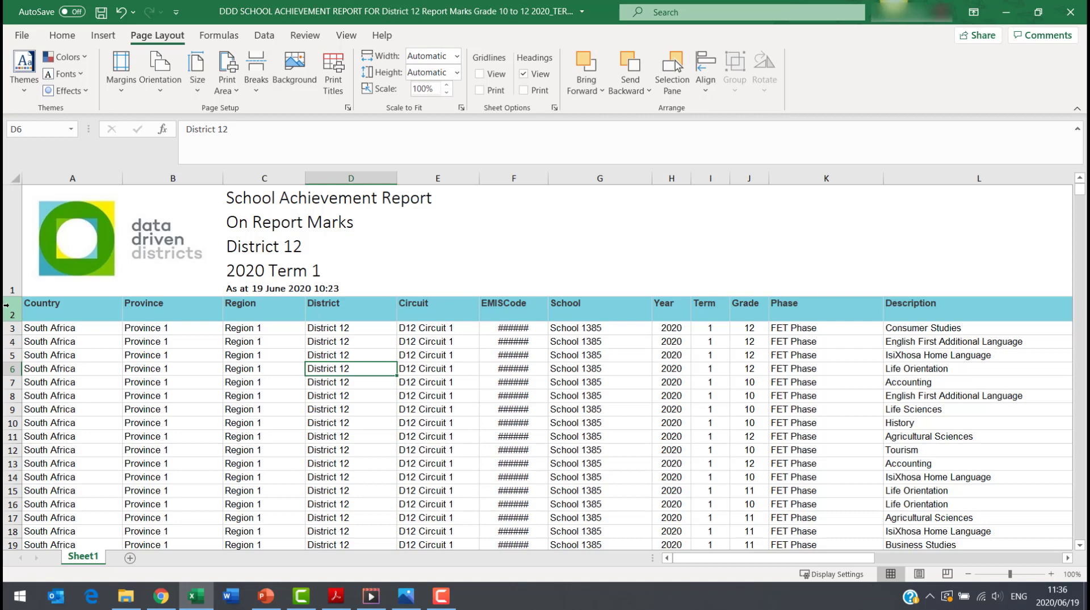
Add filters to the column headings in row 2 of the report.
click(7, 304)
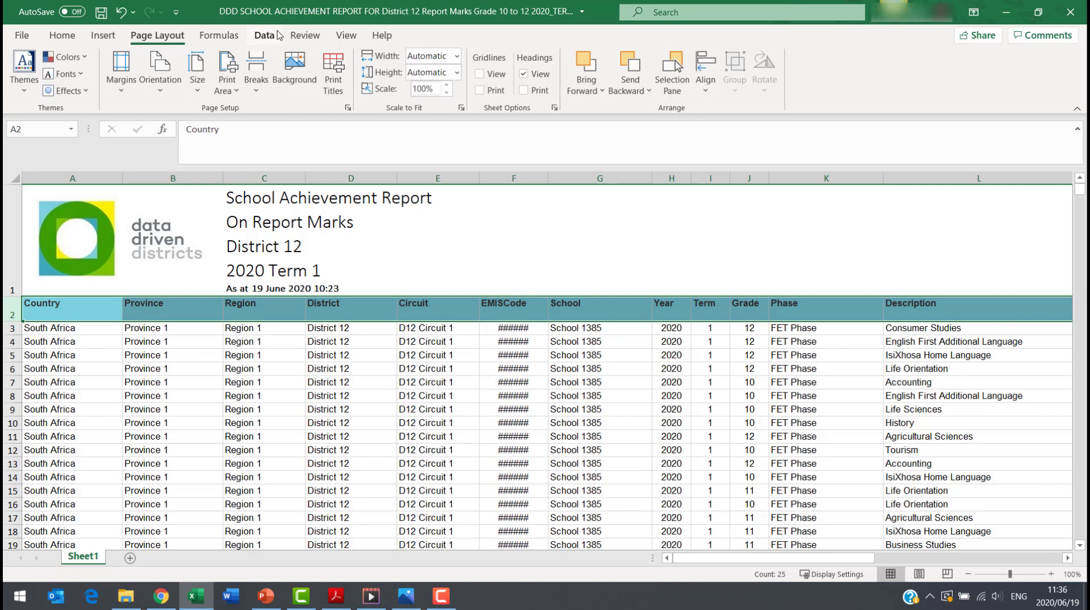
click(279, 36)
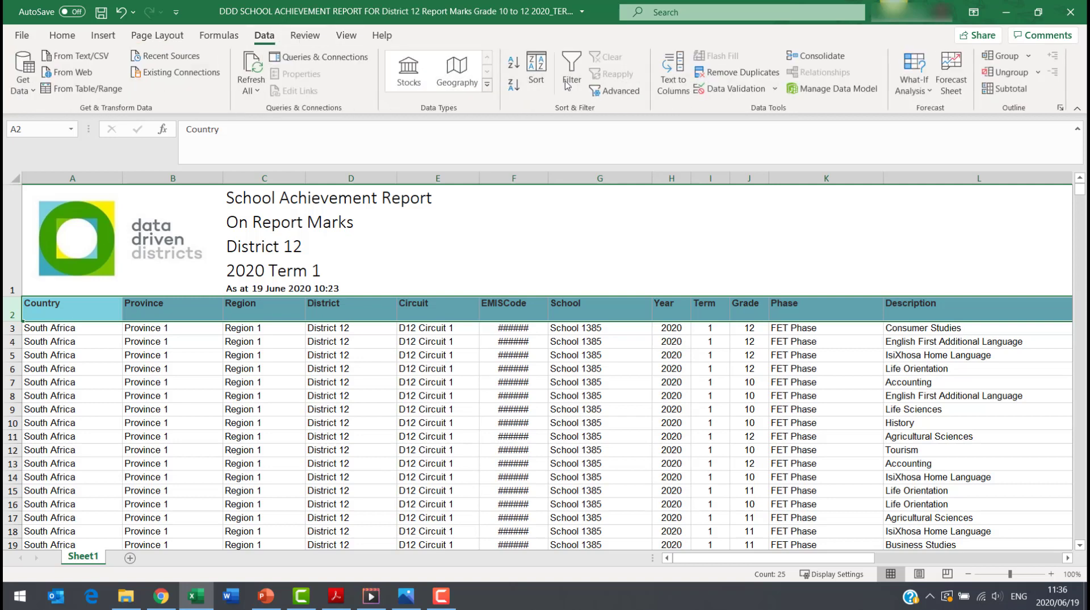
click(565, 81)
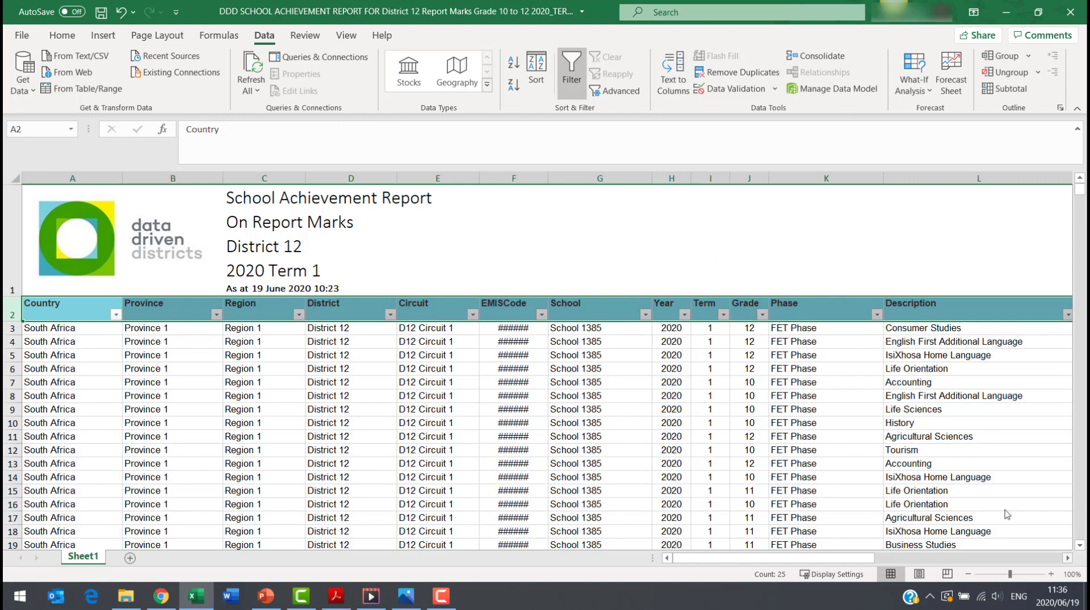
Filter the Grade column to show only grade 12.
click(1069, 559)
click(1070, 559)
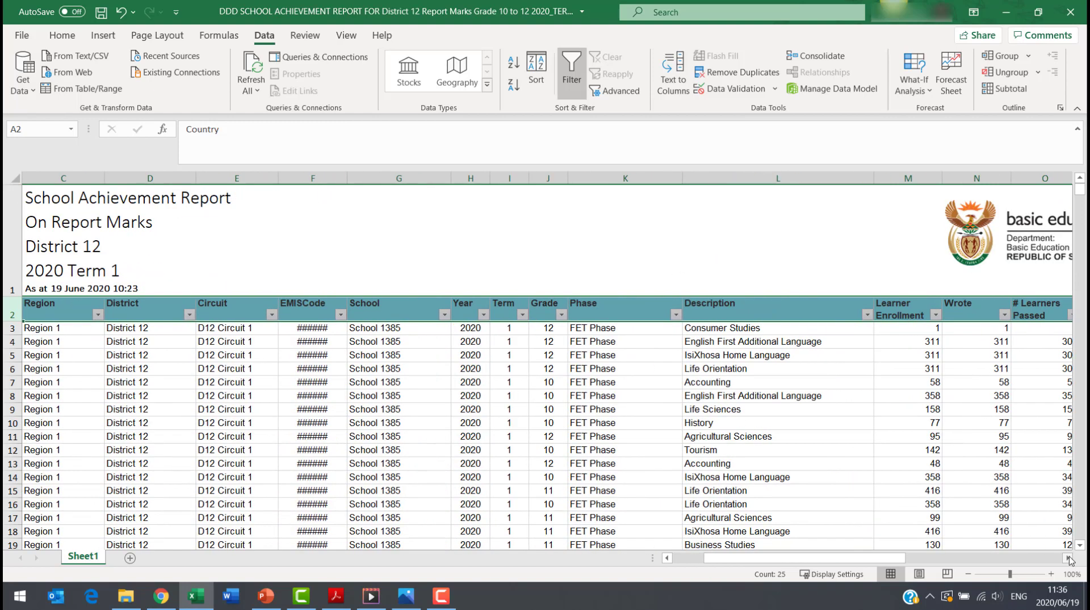
click(1069, 559)
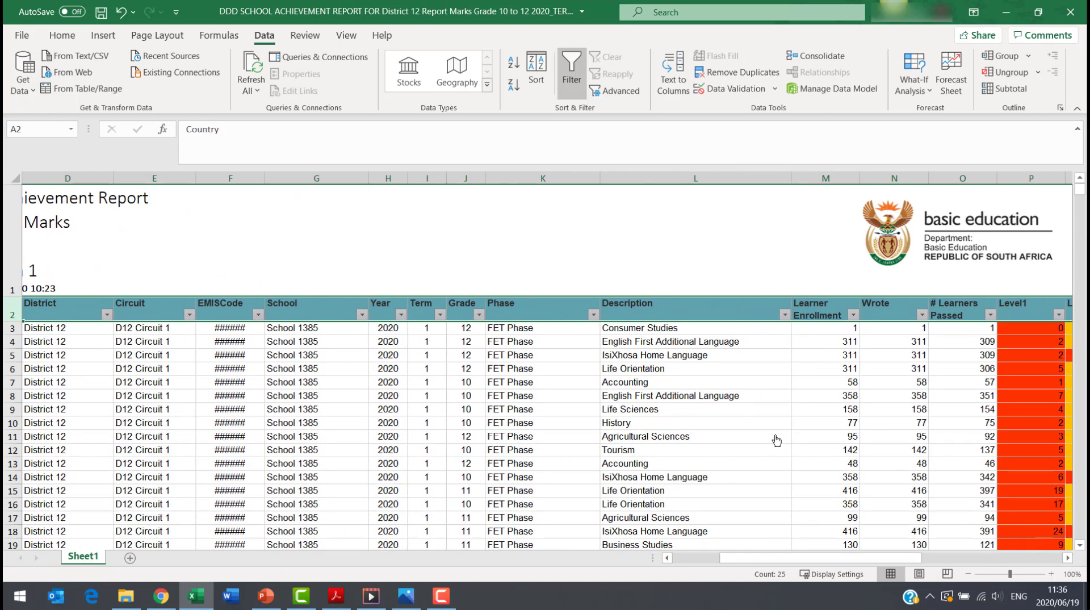
click(479, 314)
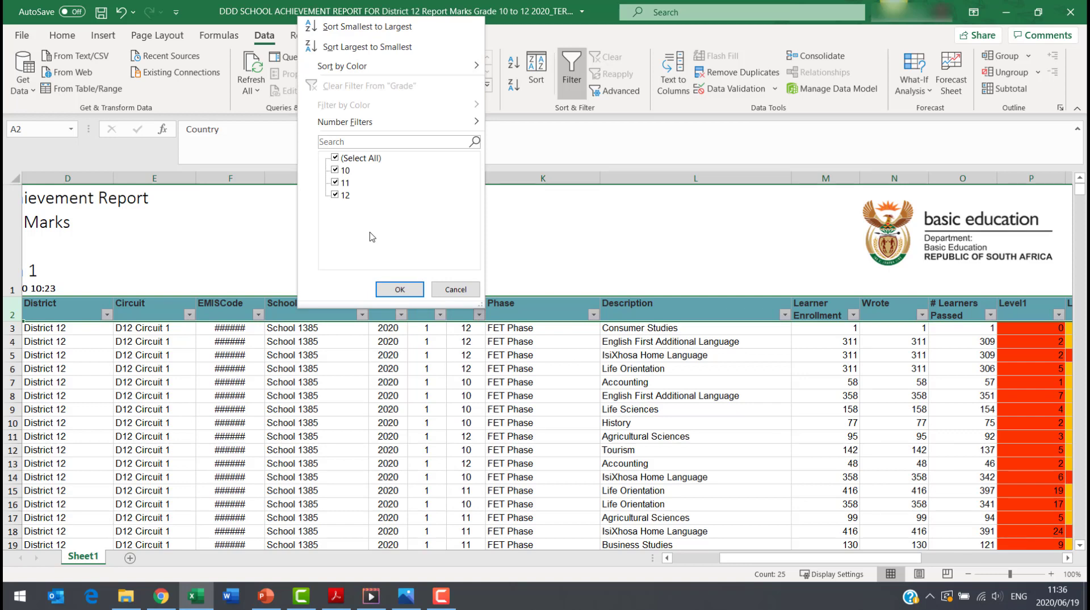
click(335, 159)
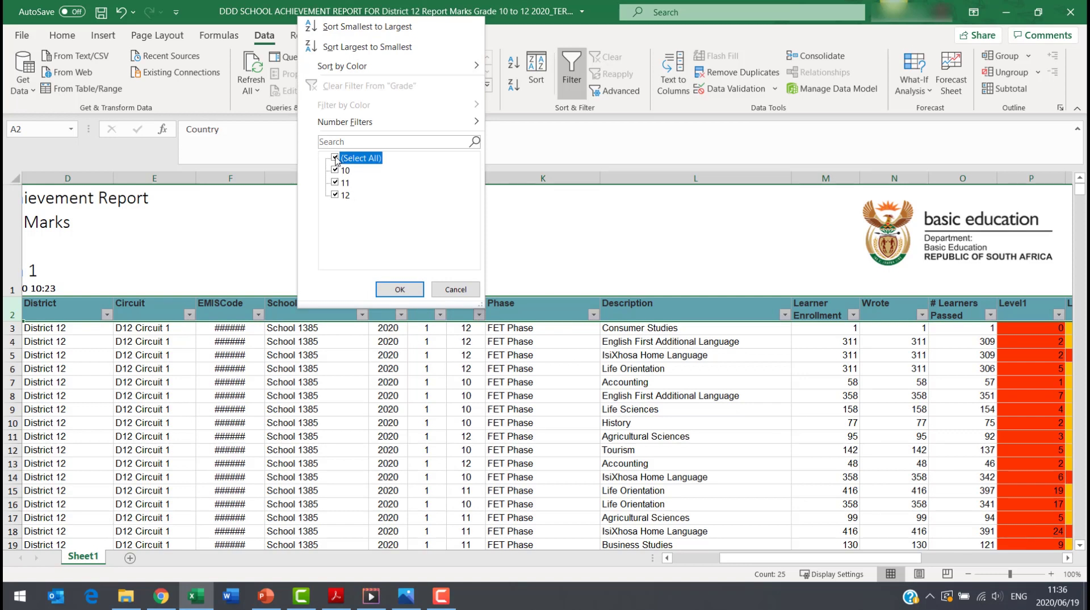
click(335, 195)
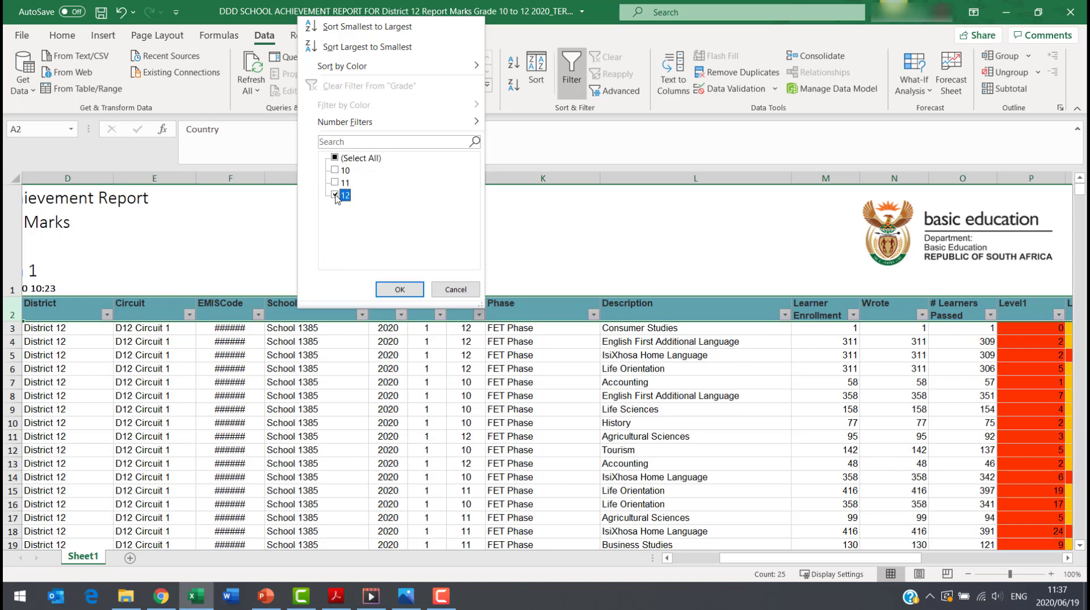
click(411, 290)
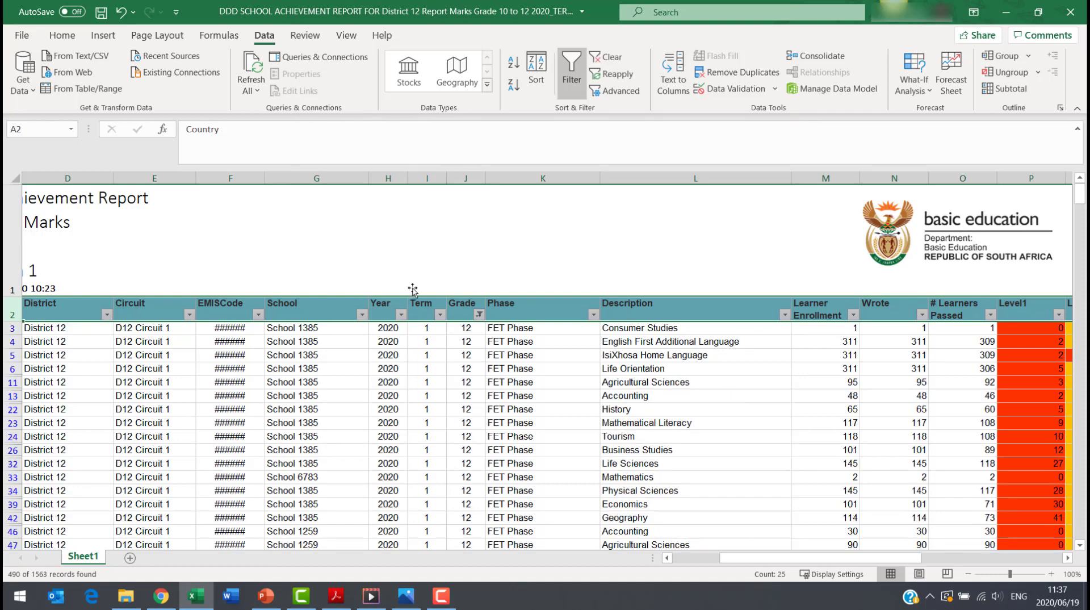
Filter the Description column to show only Mathematics.
click(784, 314)
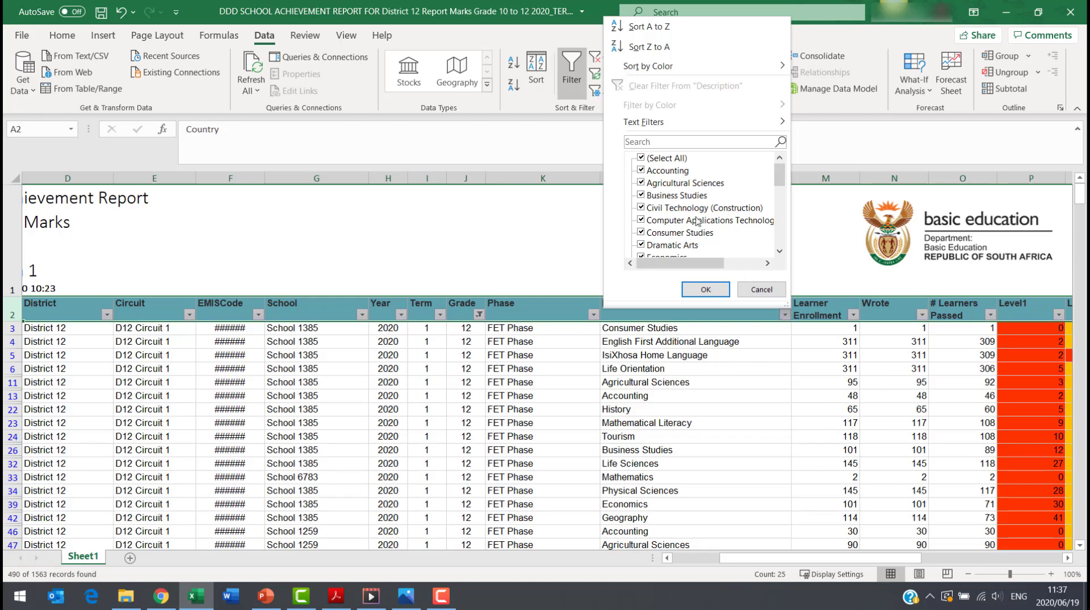
click(642, 160)
click(780, 251)
click(780, 251)
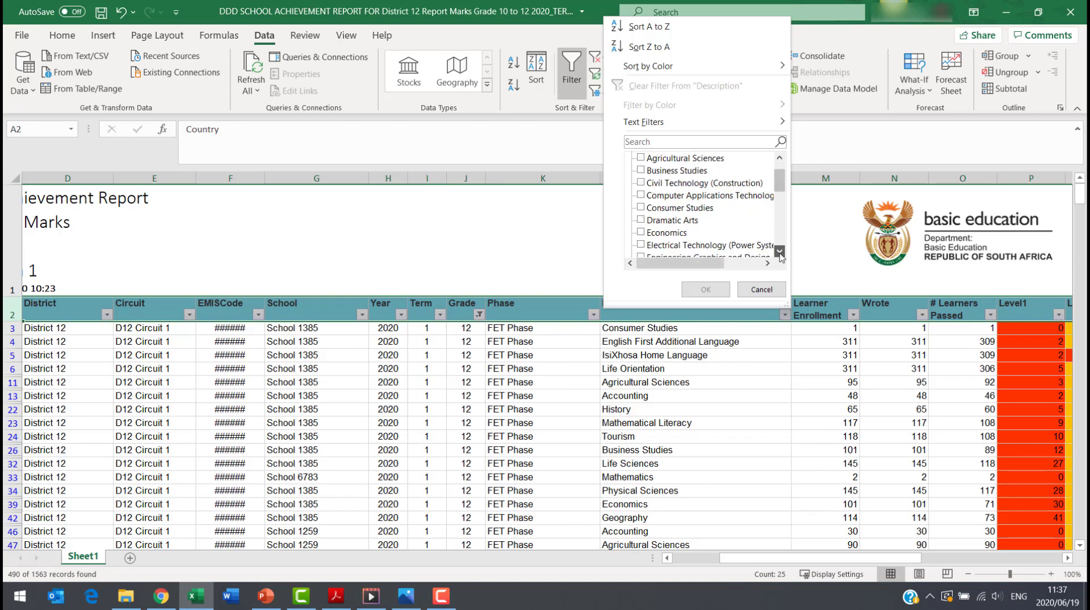
click(780, 250)
click(780, 251)
click(780, 251)
click(780, 251)
click(780, 251)
click(780, 251)
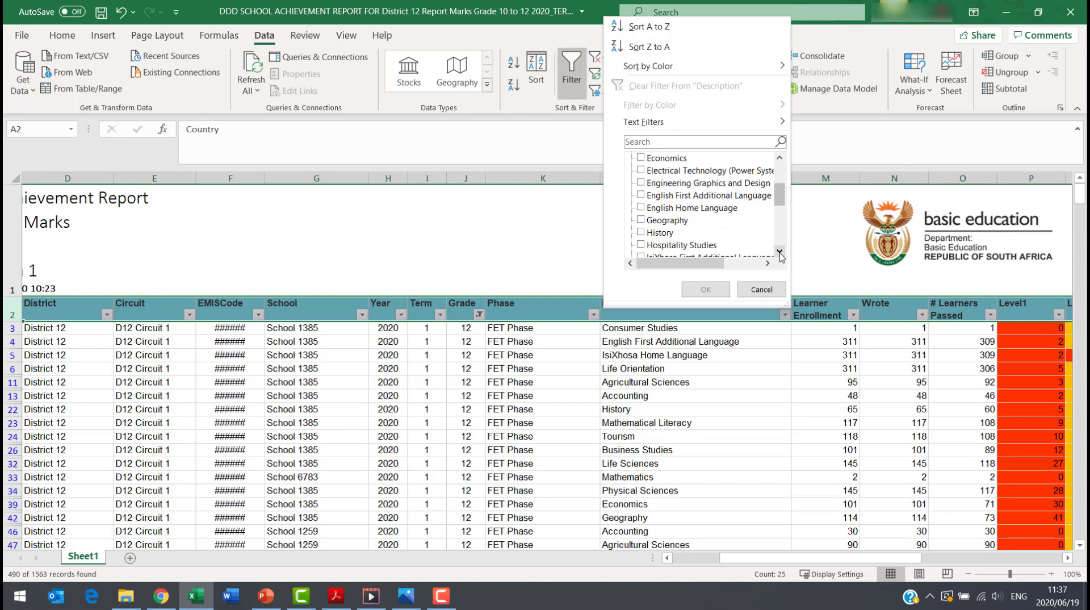
click(780, 251)
click(780, 251)
click(780, 251)
click(780, 251)
click(781, 251)
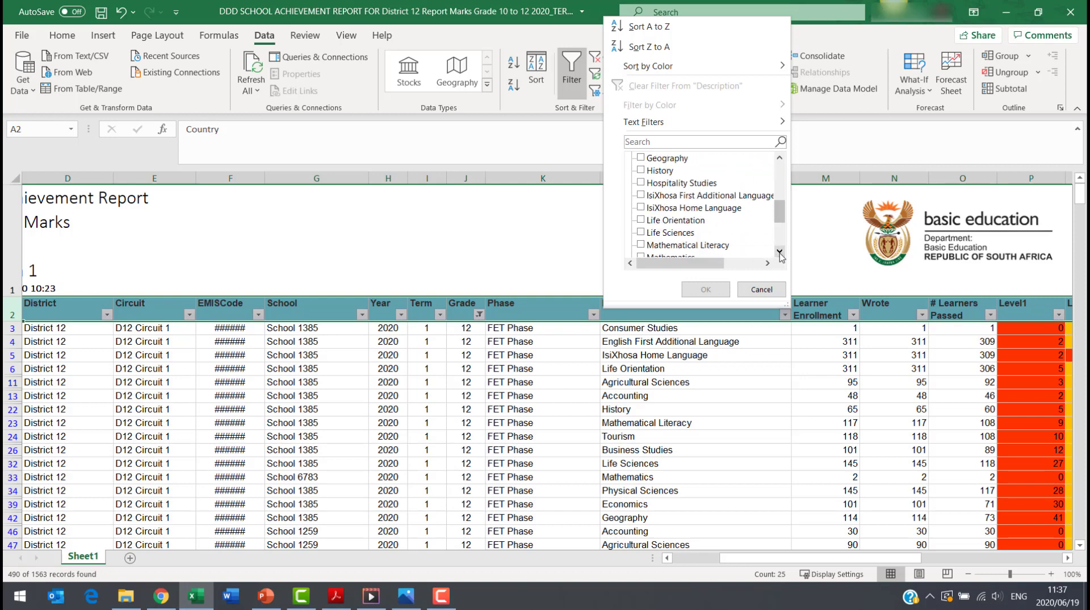
click(780, 251)
click(641, 245)
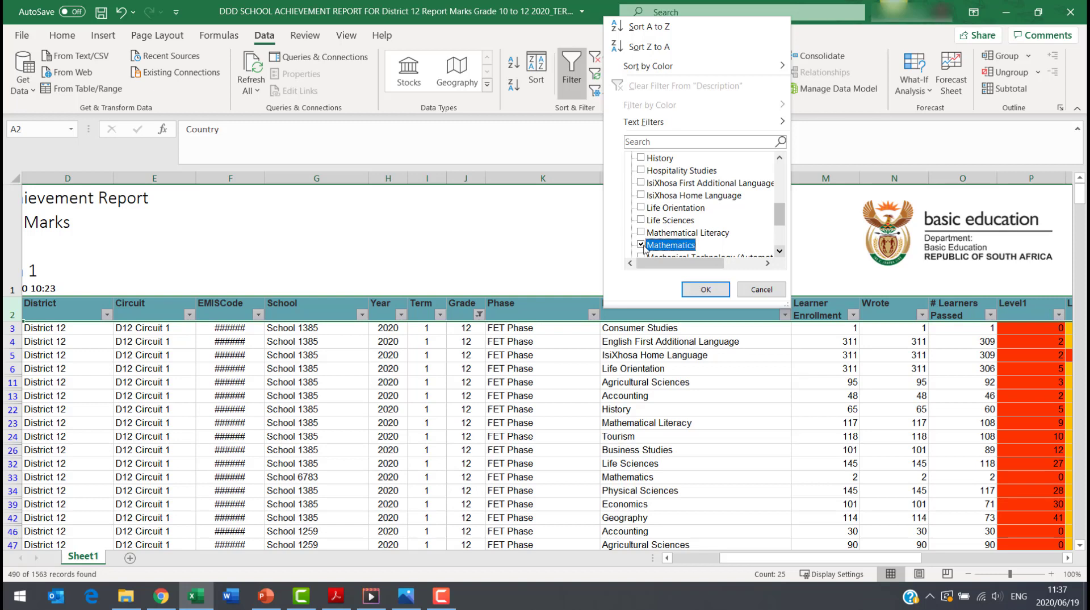
click(705, 289)
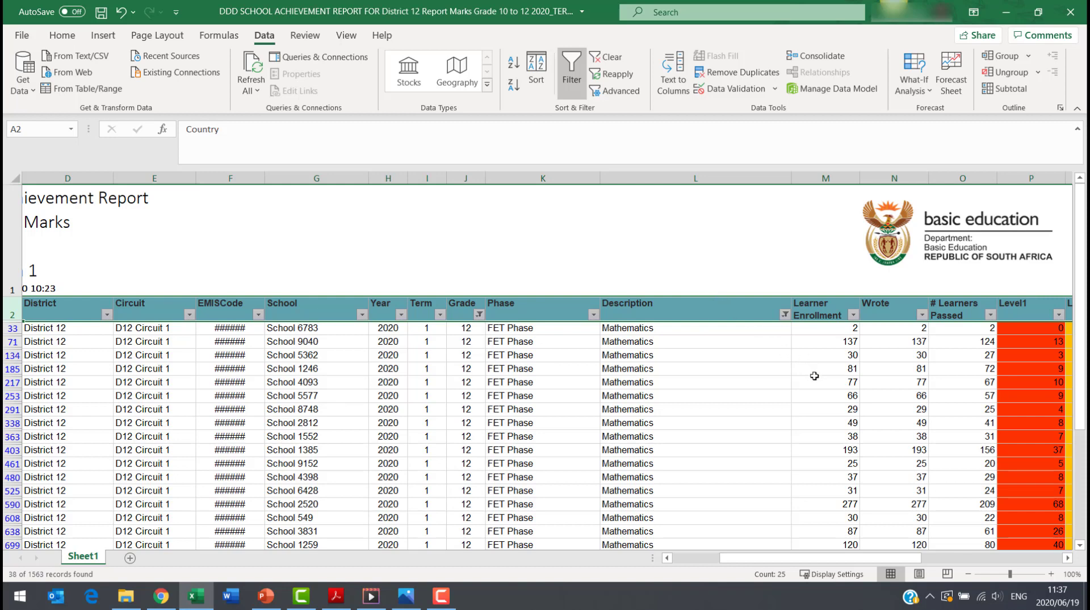
Sort the filtered rows by the Pass % column from largest to smallest.
click(1068, 559)
click(1067, 559)
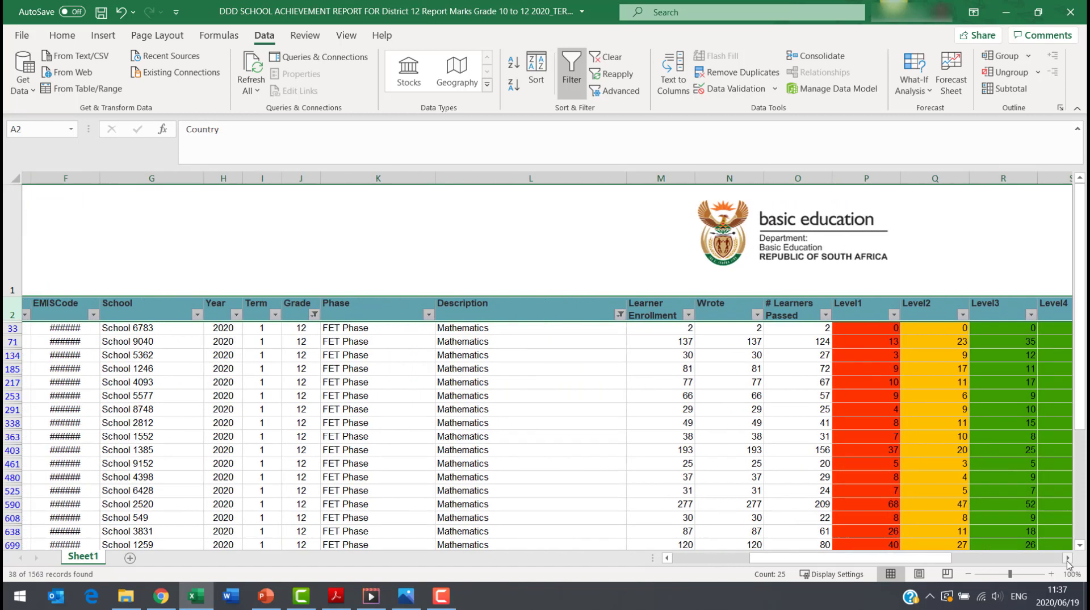
click(1068, 559)
click(1068, 559)
click(1068, 559)
click(1067, 559)
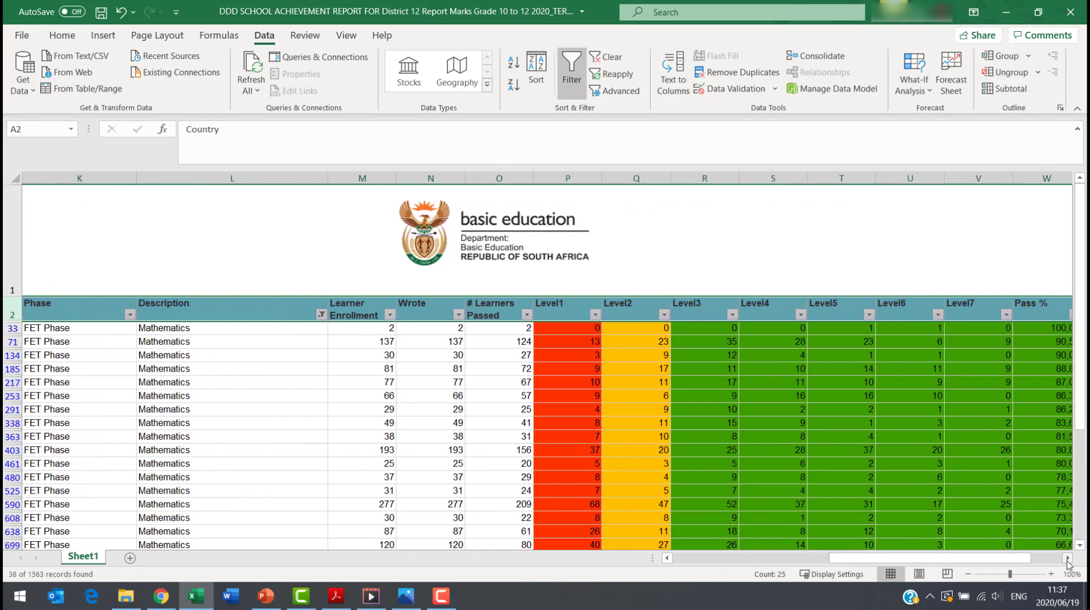
click(1067, 559)
click(1068, 559)
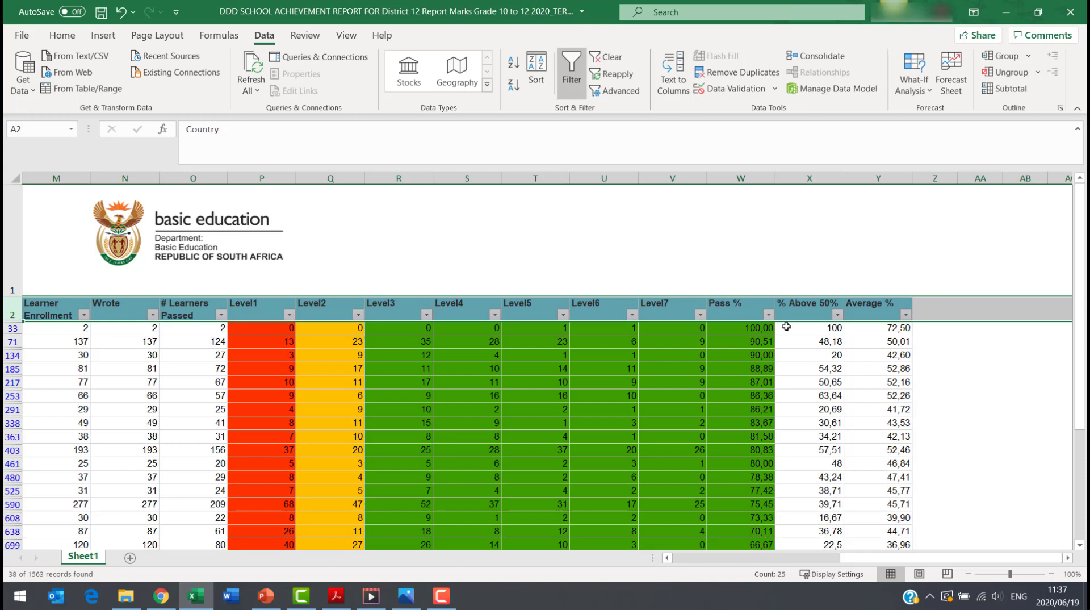
click(769, 315)
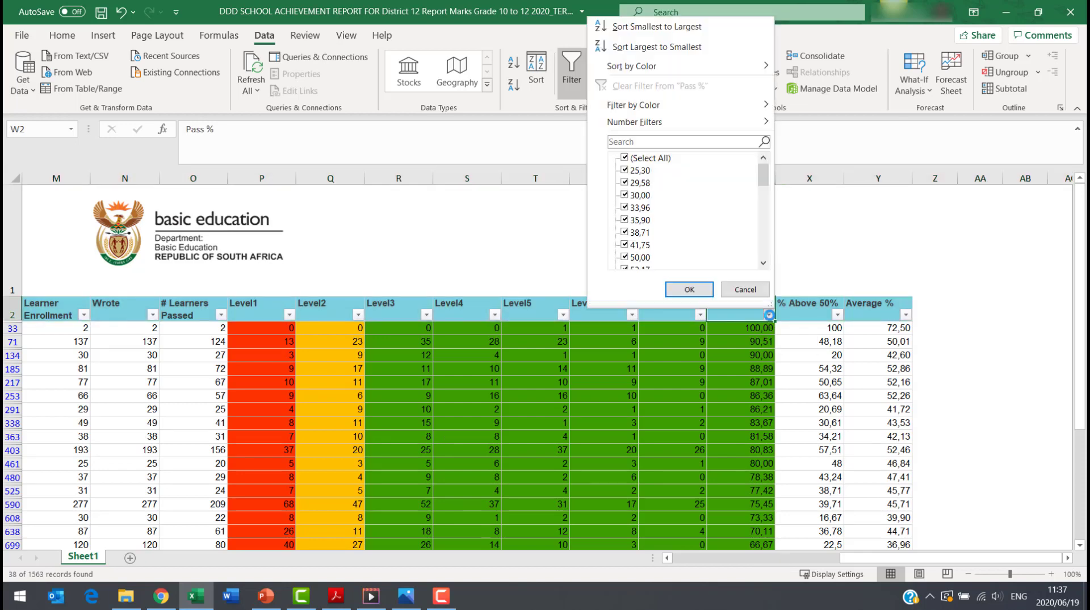
click(672, 49)
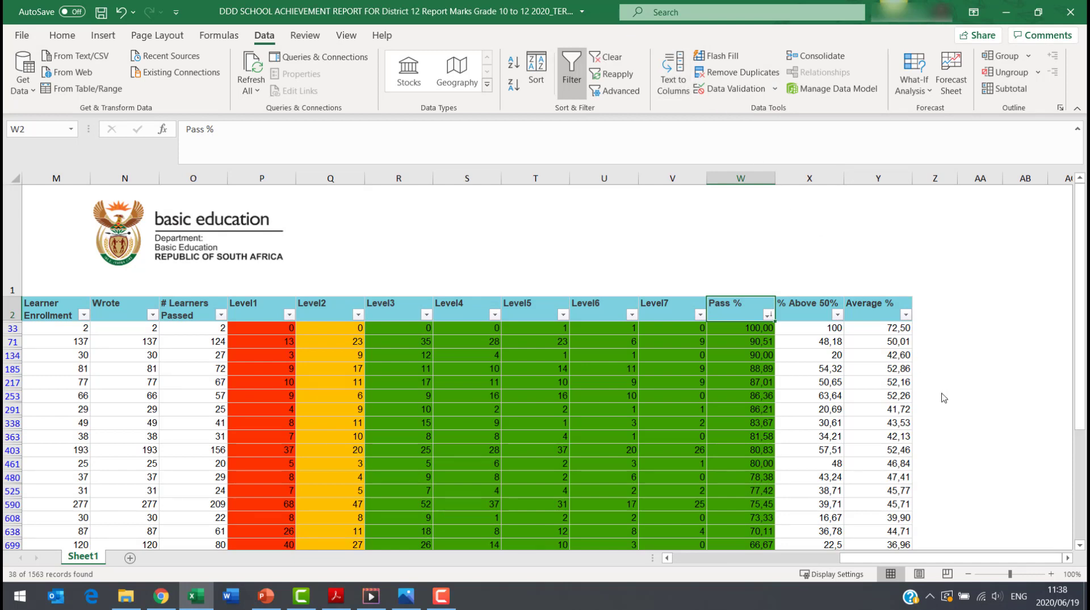
Examine the Pass % and % Above 50% columns of the sorted Mathematics rows through to the lowest-performing schools.
click(1081, 546)
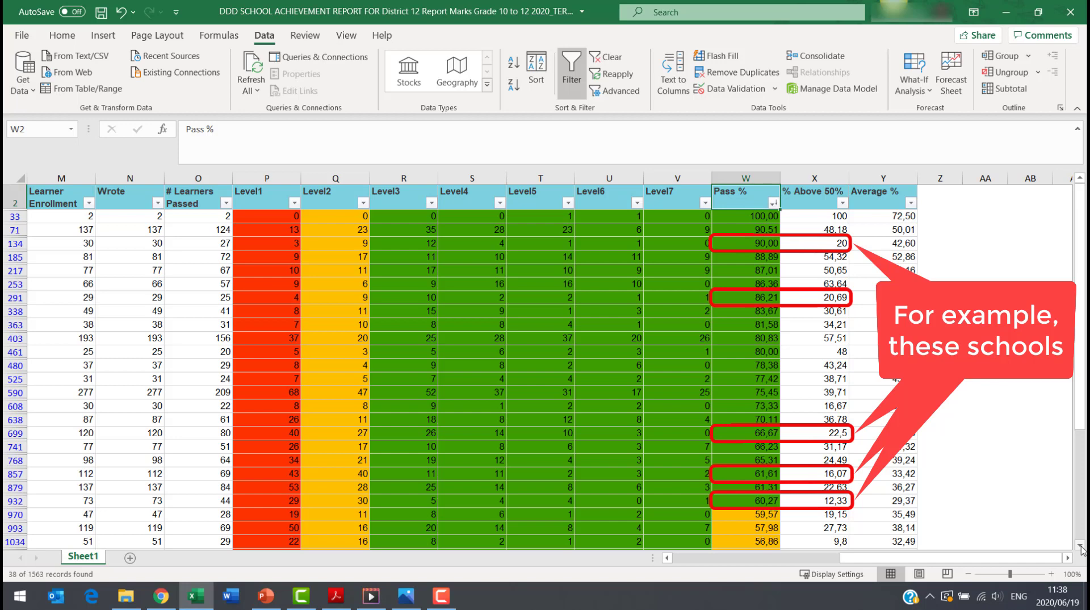
click(1080, 546)
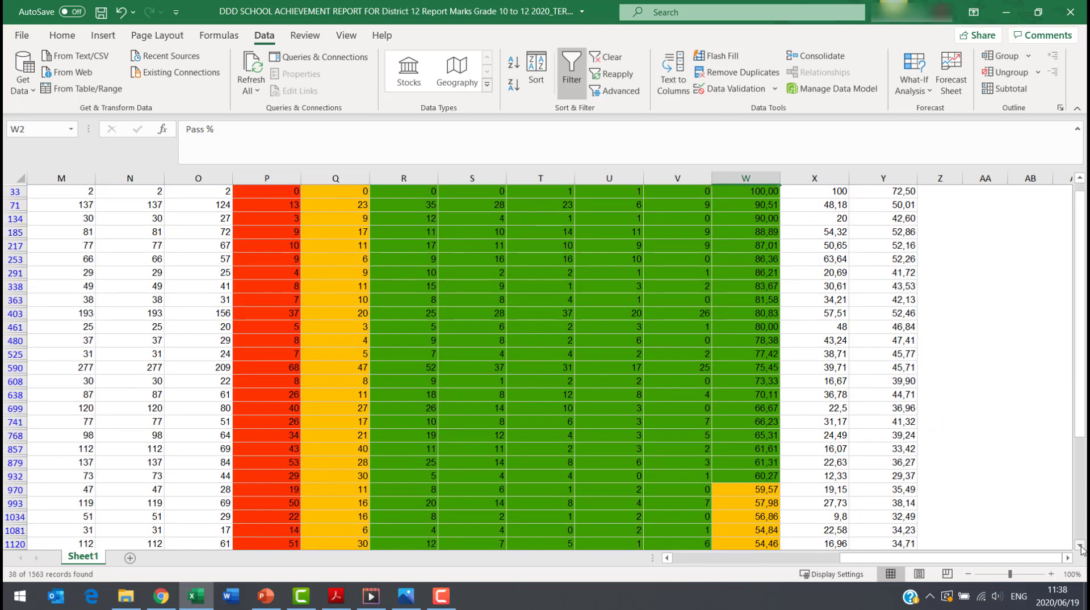
click(1080, 546)
click(1081, 546)
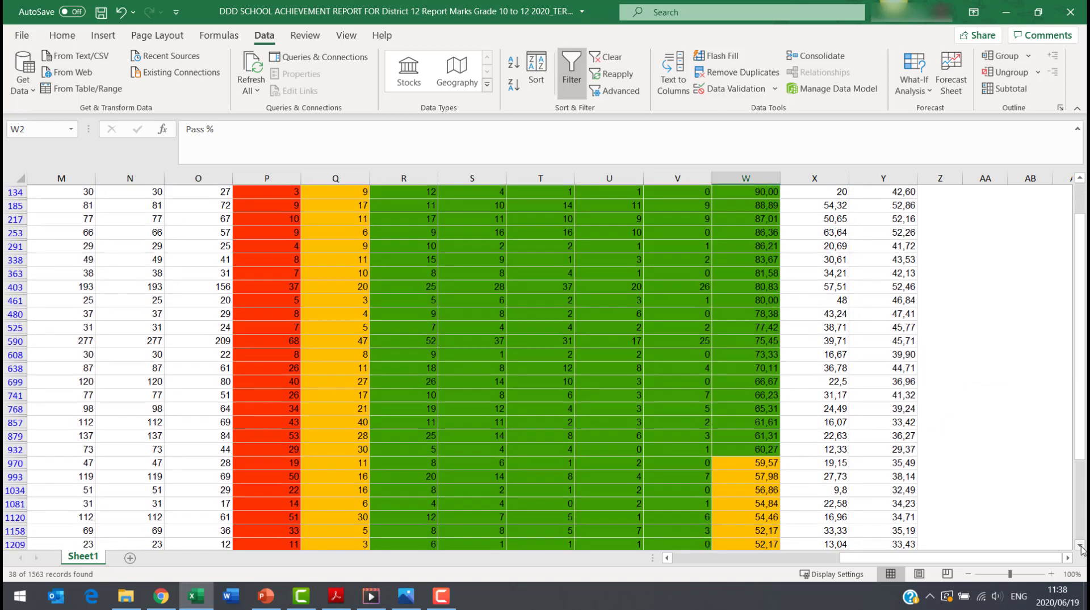
click(1081, 546)
click(1081, 546)
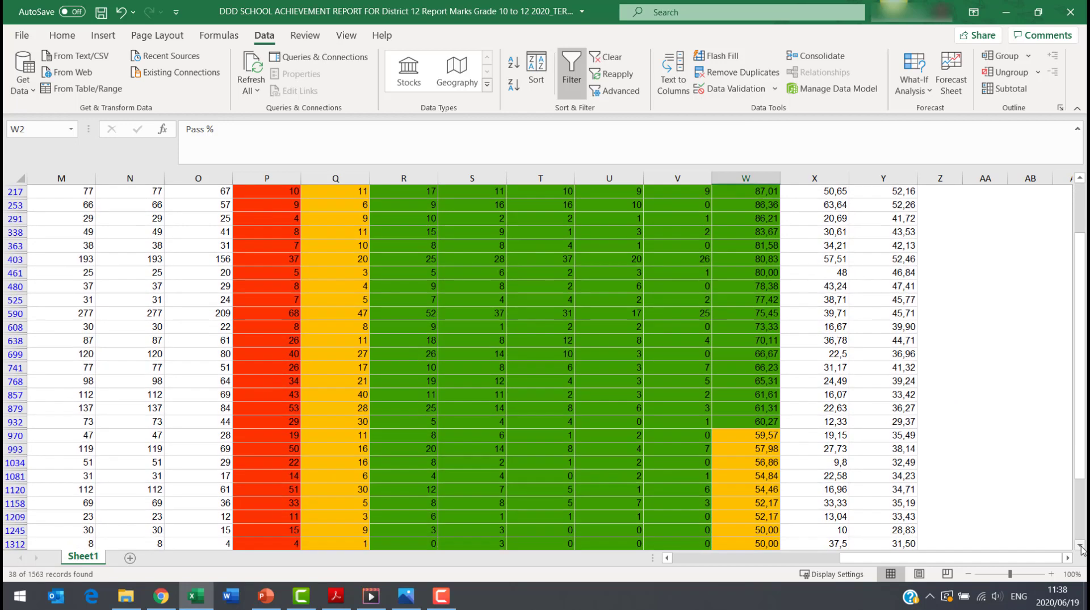
click(1080, 546)
click(1080, 546)
click(1080, 546)
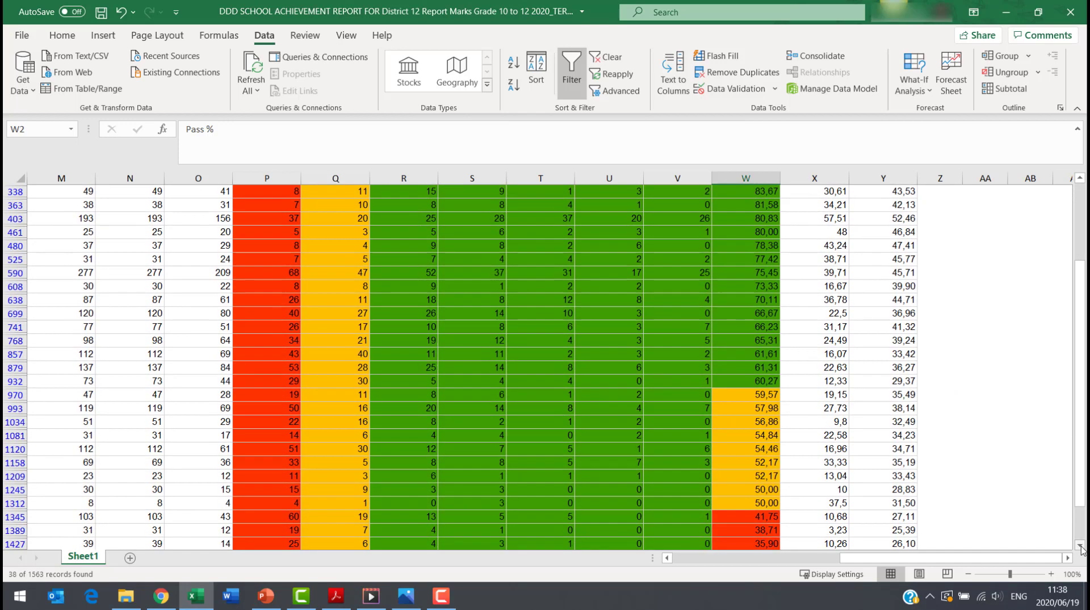
click(1081, 546)
click(1081, 547)
click(1080, 547)
click(1081, 546)
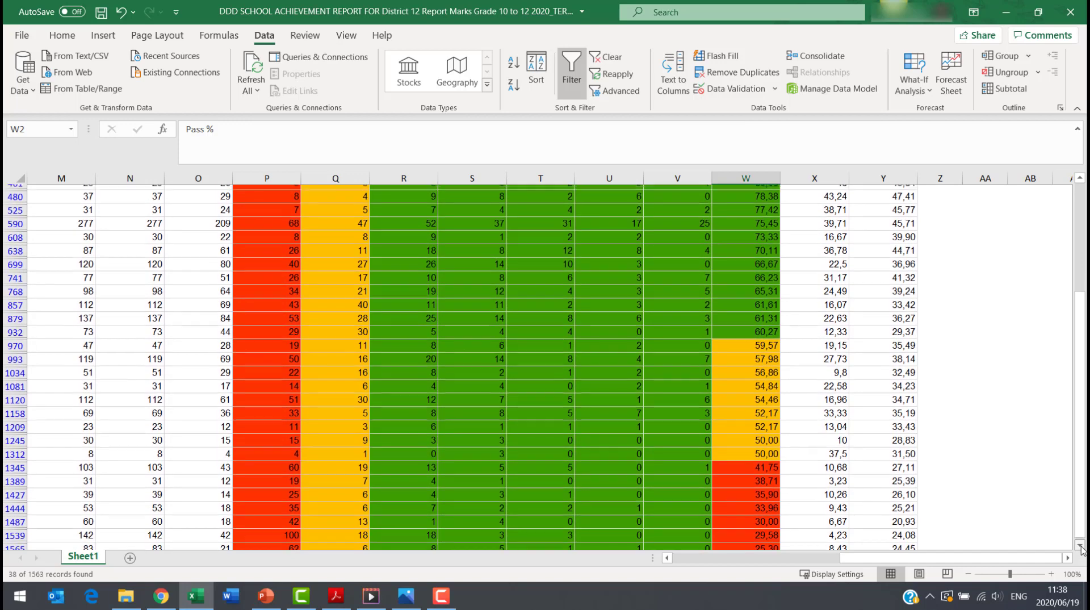
click(1081, 546)
click(1081, 546)
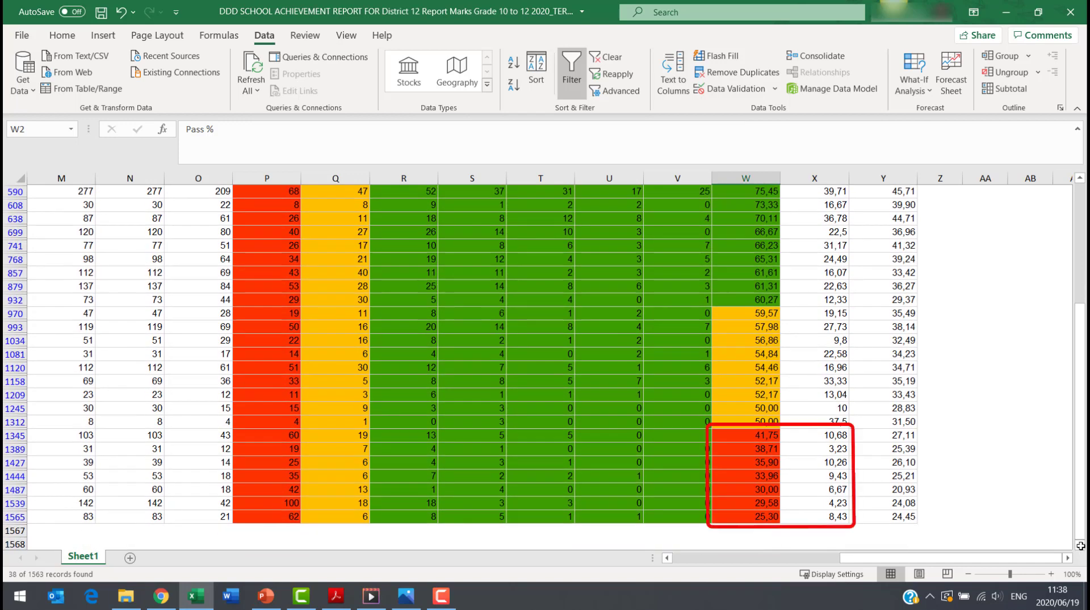
Select the schools with a red Pass % and list them (9128, 1197, 9816, 3701, 1385, 2427, 9781) under Red Schools in the PowerPoint slide table.
click(250, 436)
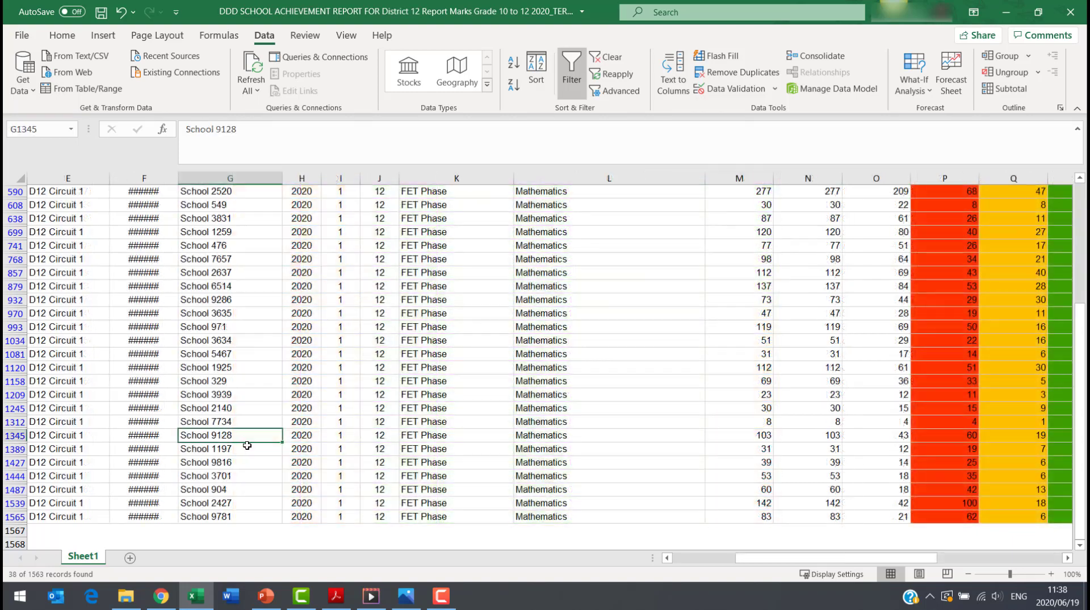
drag(247, 445, 238, 514)
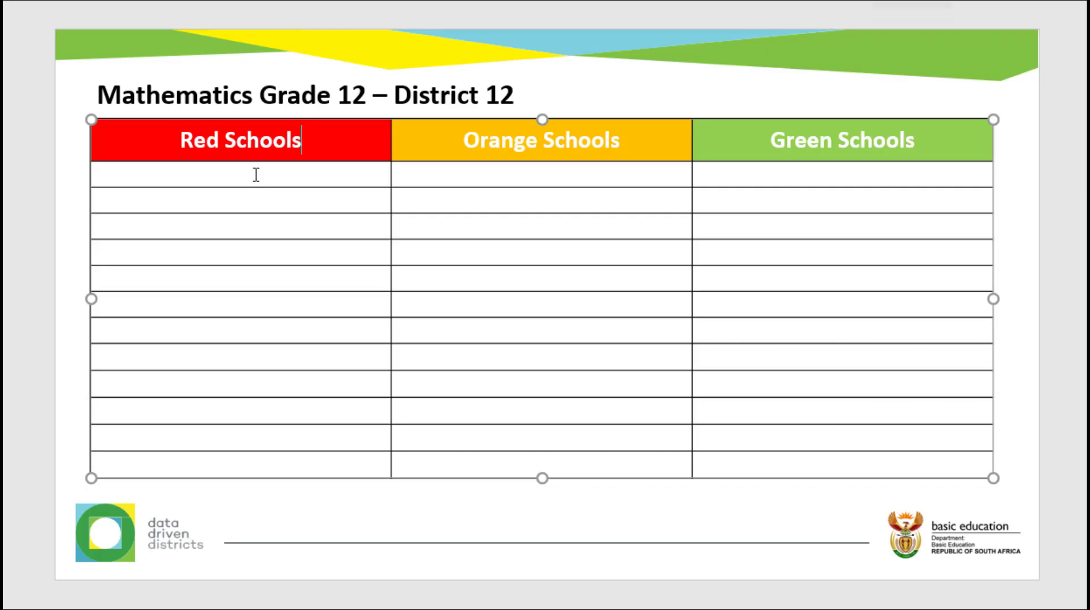
text(School 9128 School 1197 School 9816 School 3701 School 1385 School 2427 School 9781)
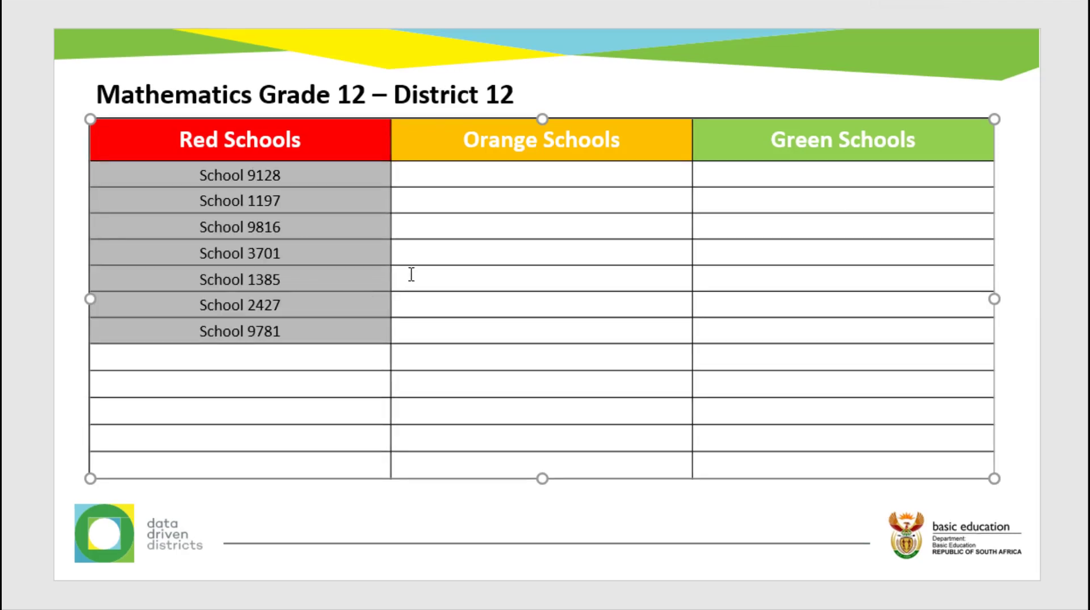
Fill the Orange Schools and Green Schools columns of the slide table with the schools whose Pass % is orange and green respectively.
click(533, 176)
text(School 3635 School 971 School 3634 School 5467 School 1925 School 329 School 3939 School 2140 School 7734)
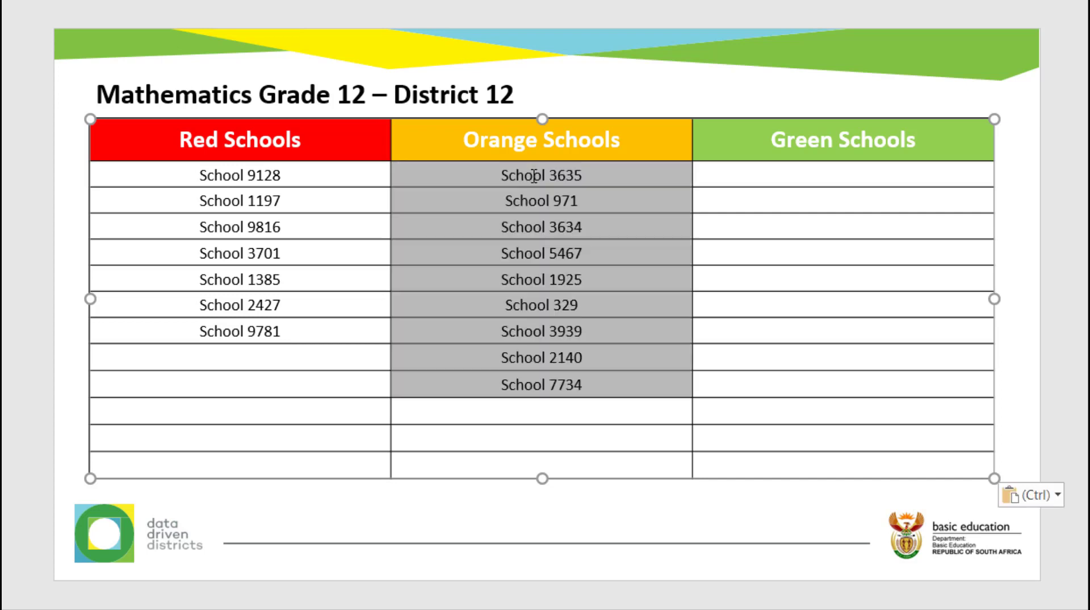
click(835, 177)
text(School 6783 School 904 School 9152 School 4398 School 6428 School 2520 School 549 School 3831 School 1259 School 476 School 7657 School 2637)
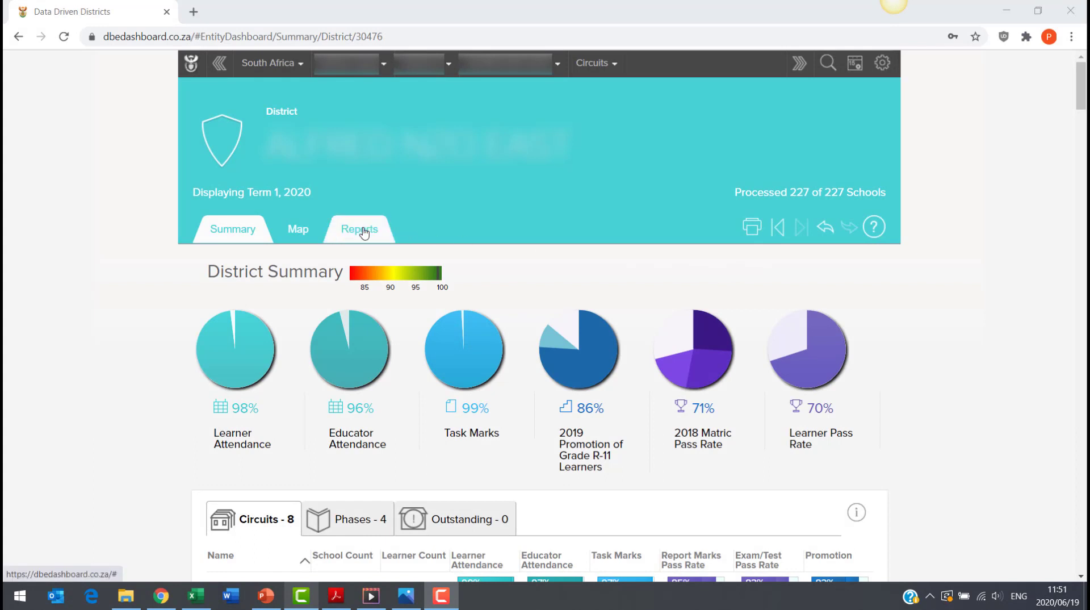
Switch to the Data Driven Districts dashboard in the browser and generate the district's Learner Chart Report for Grade 12.
click(364, 232)
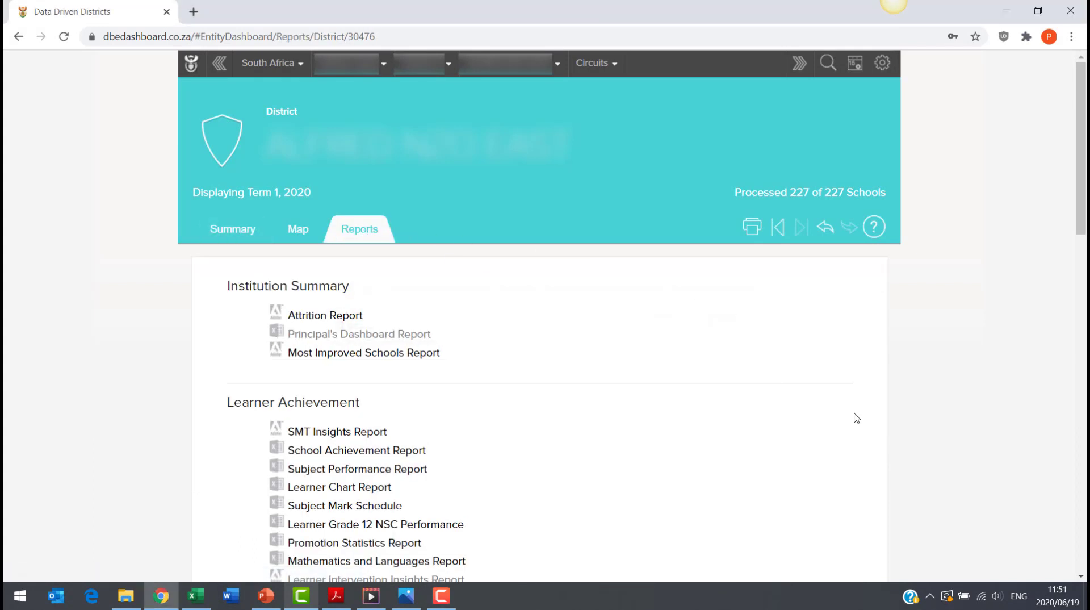
click(342, 489)
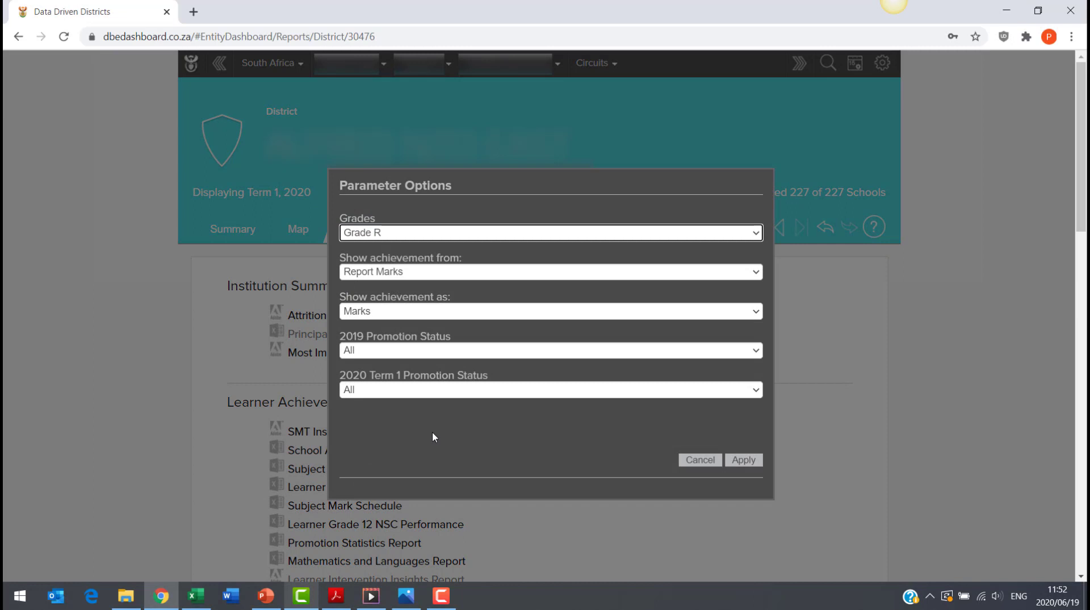
click(706, 235)
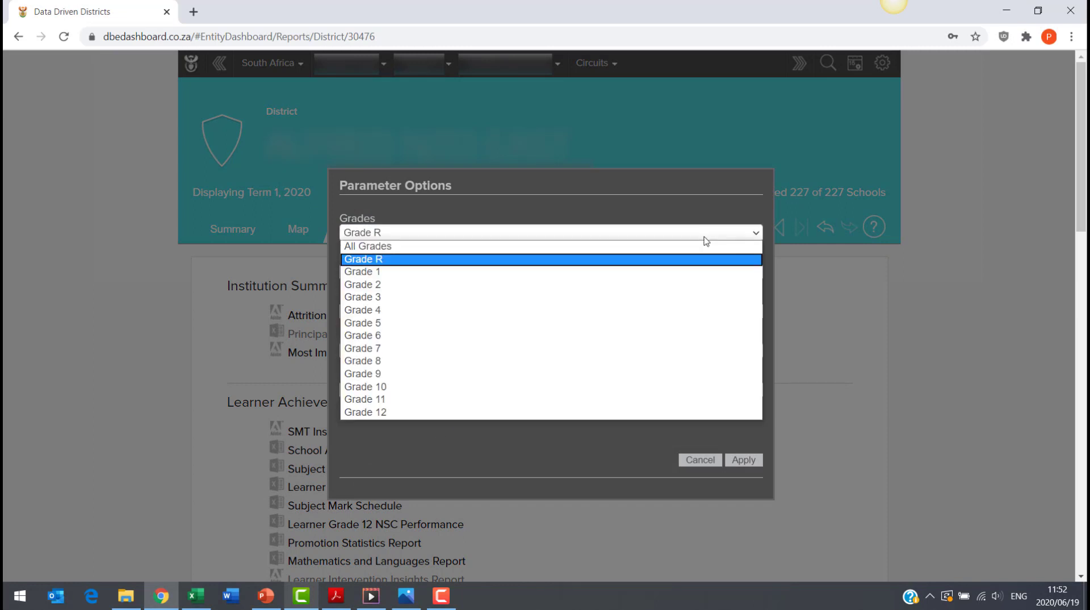
click(560, 414)
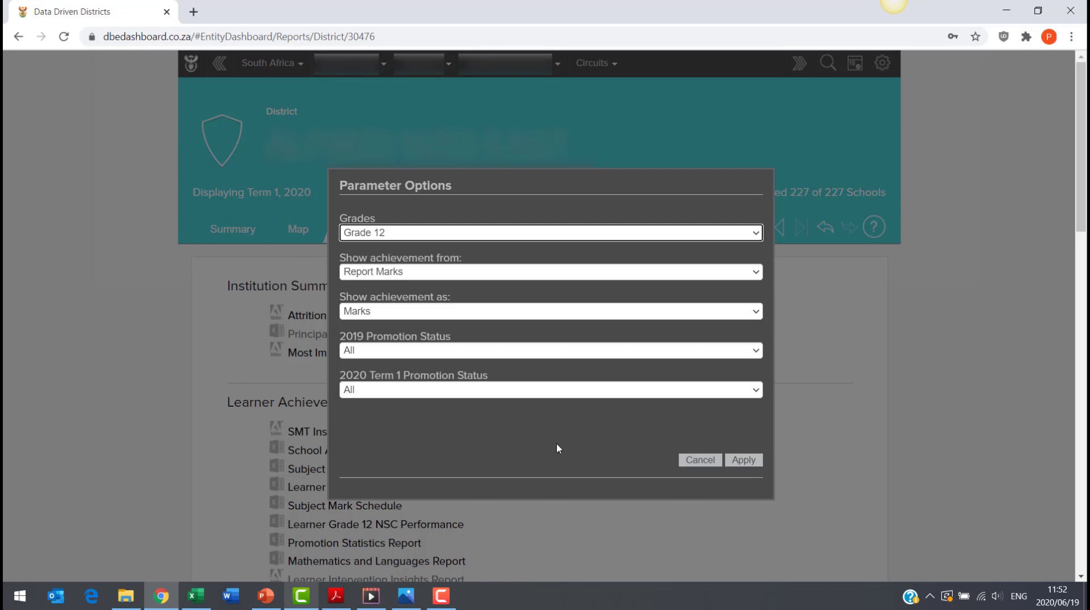
click(743, 460)
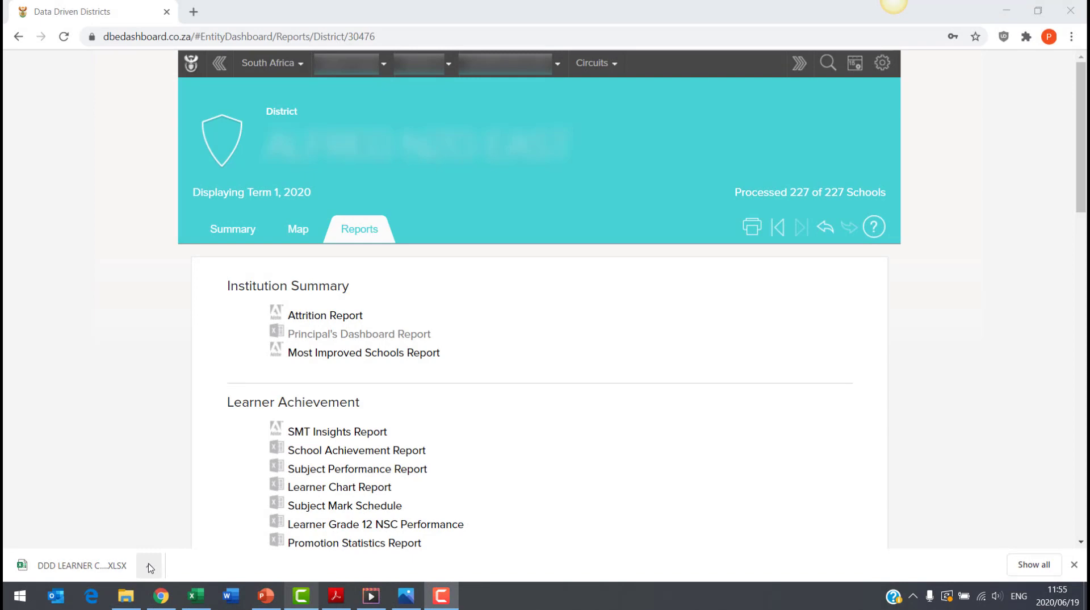
Open the downloaded Learner Chart Report in Excel and enable editing of the workbook.
click(149, 566)
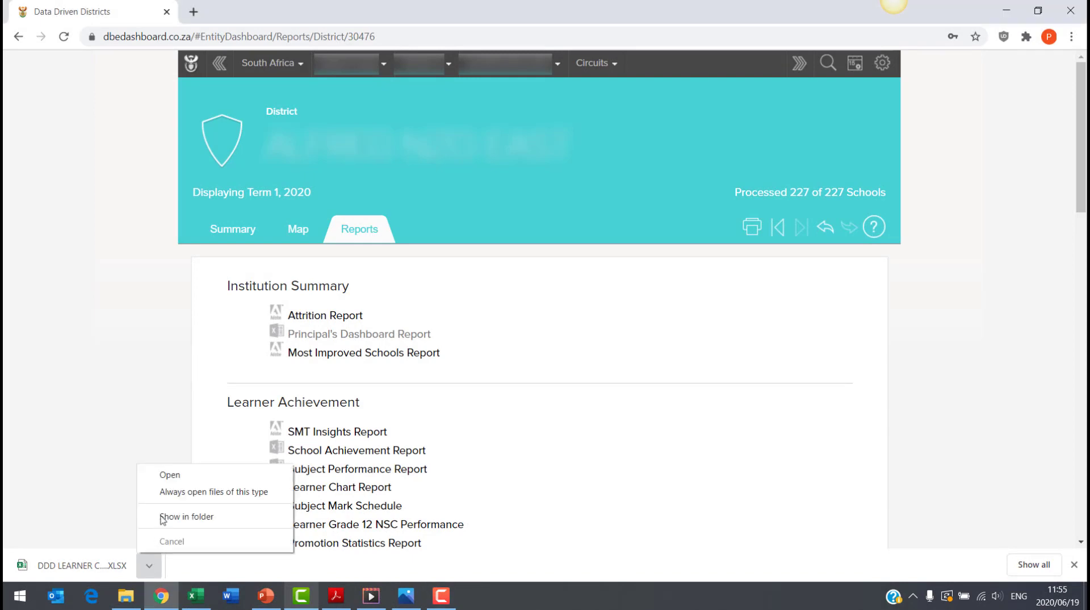
click(170, 474)
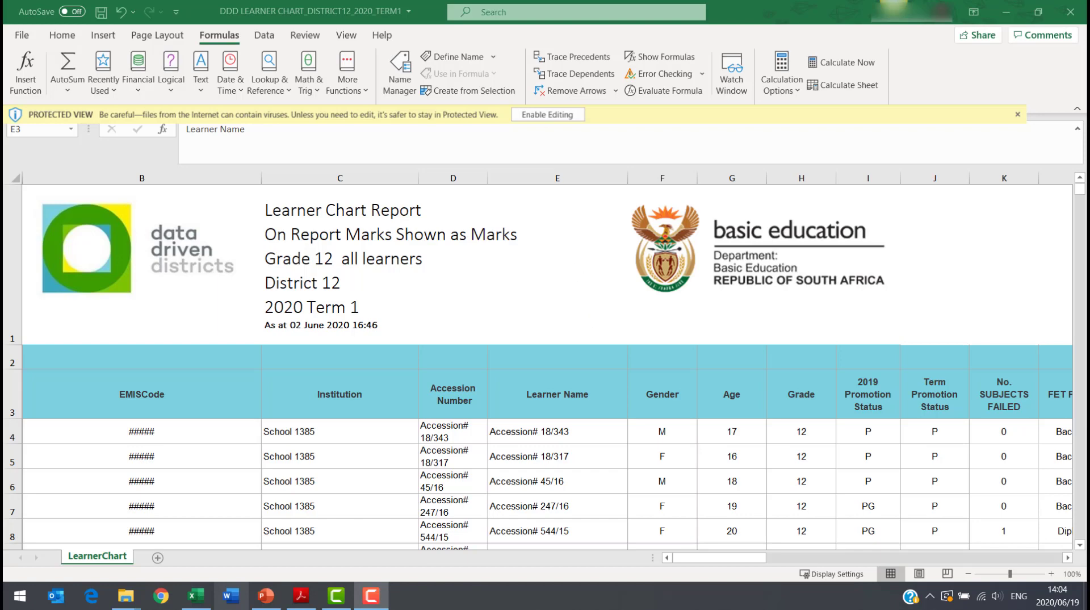
click(544, 117)
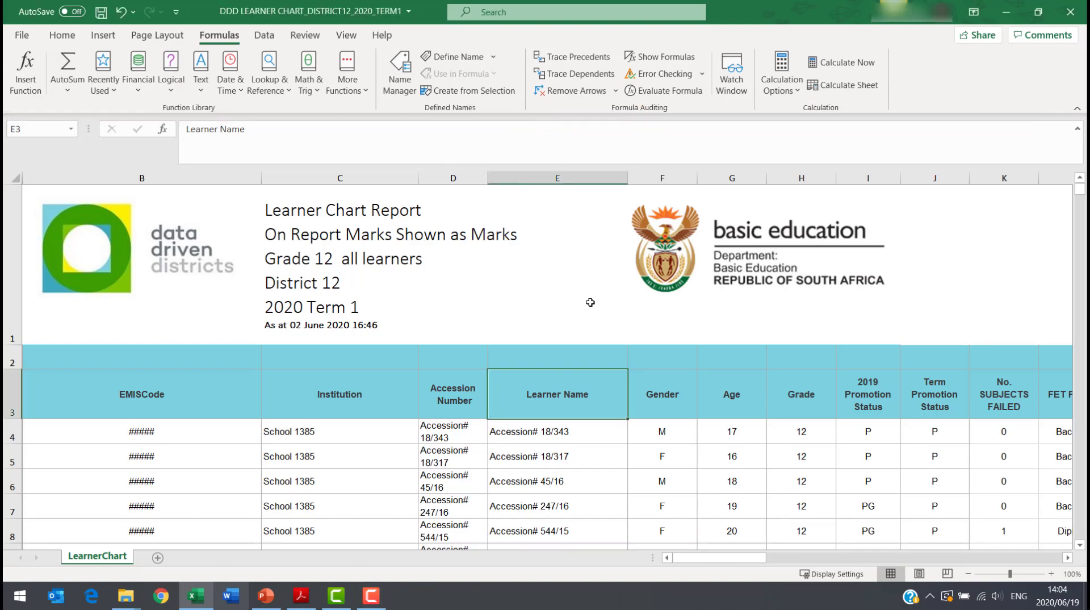
Add filters to the column headings in row 3 of the Learner Chart Report.
click(7, 392)
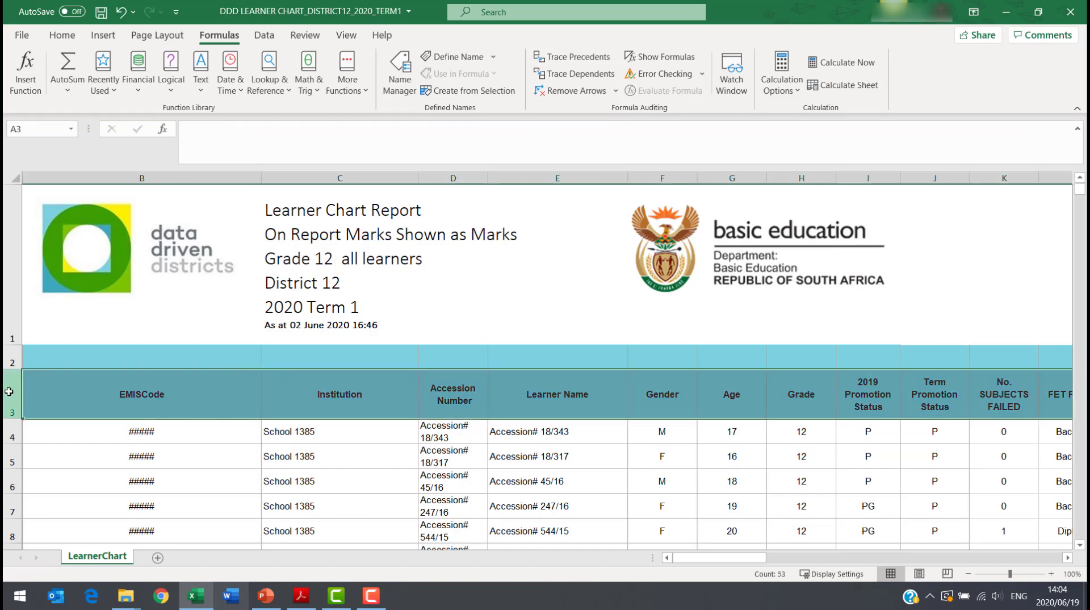
click(269, 36)
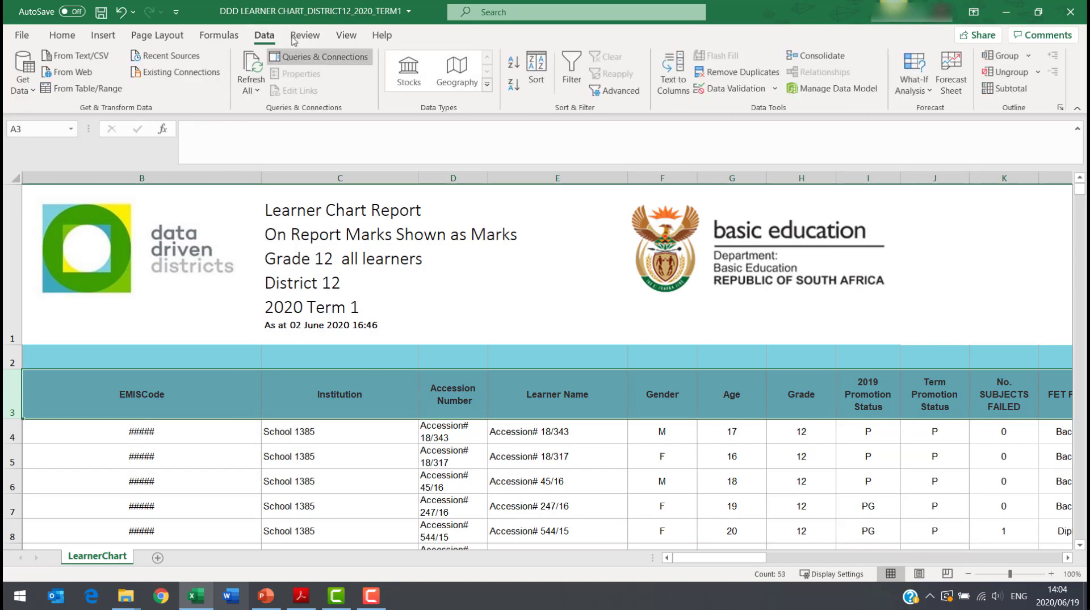
click(571, 71)
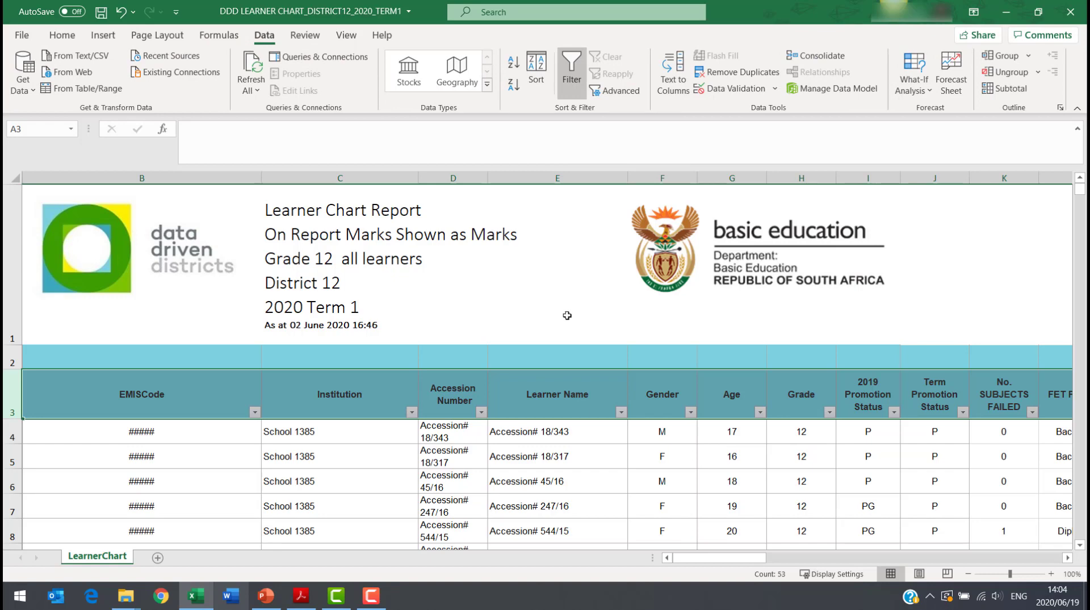
Filter the Institution column to show only School 1385.
click(411, 412)
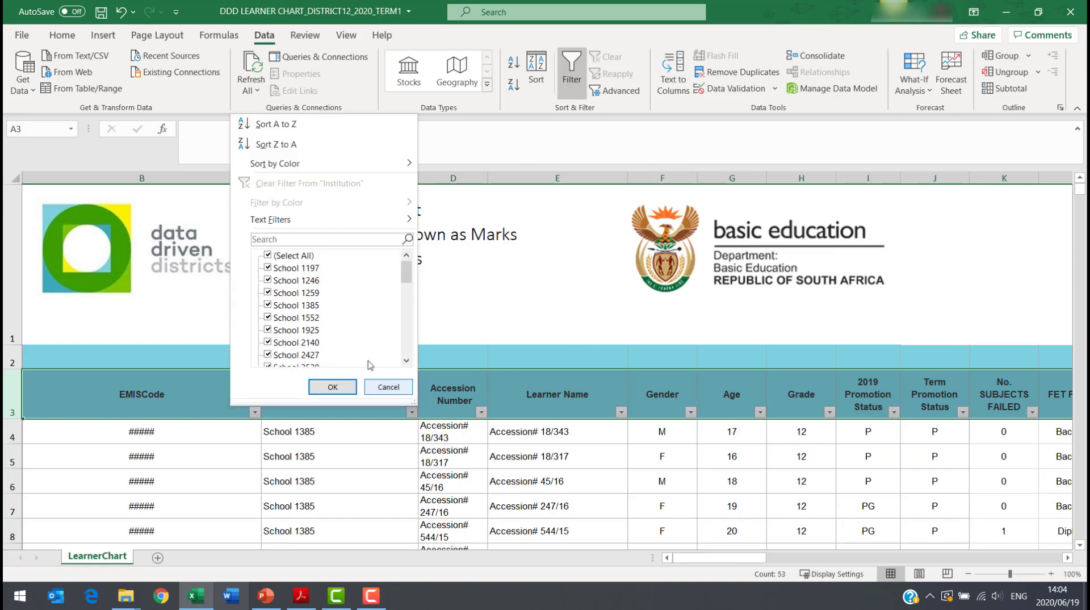
click(268, 256)
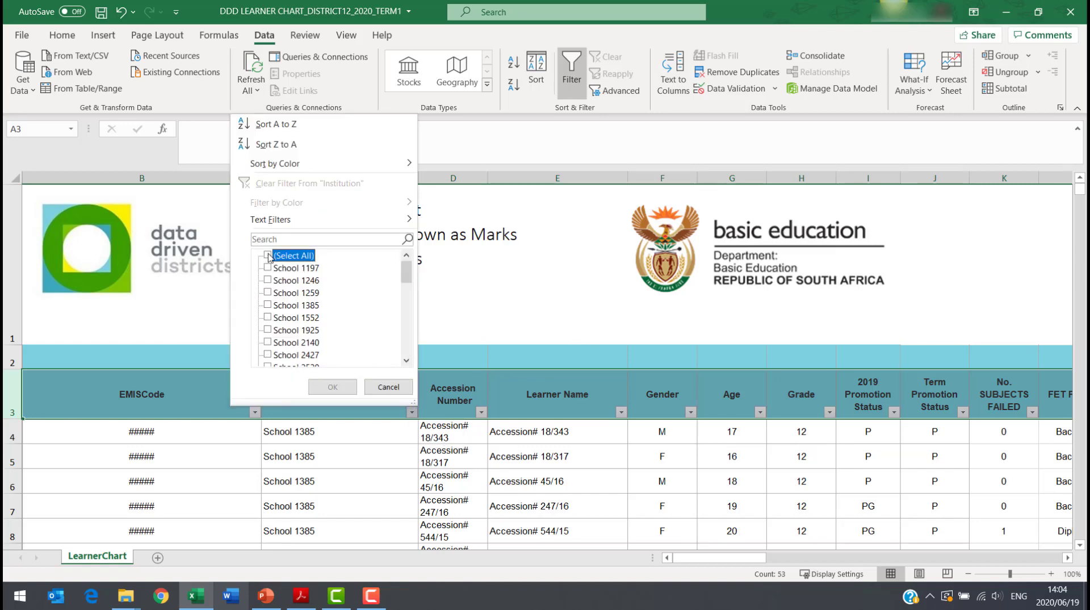
click(406, 361)
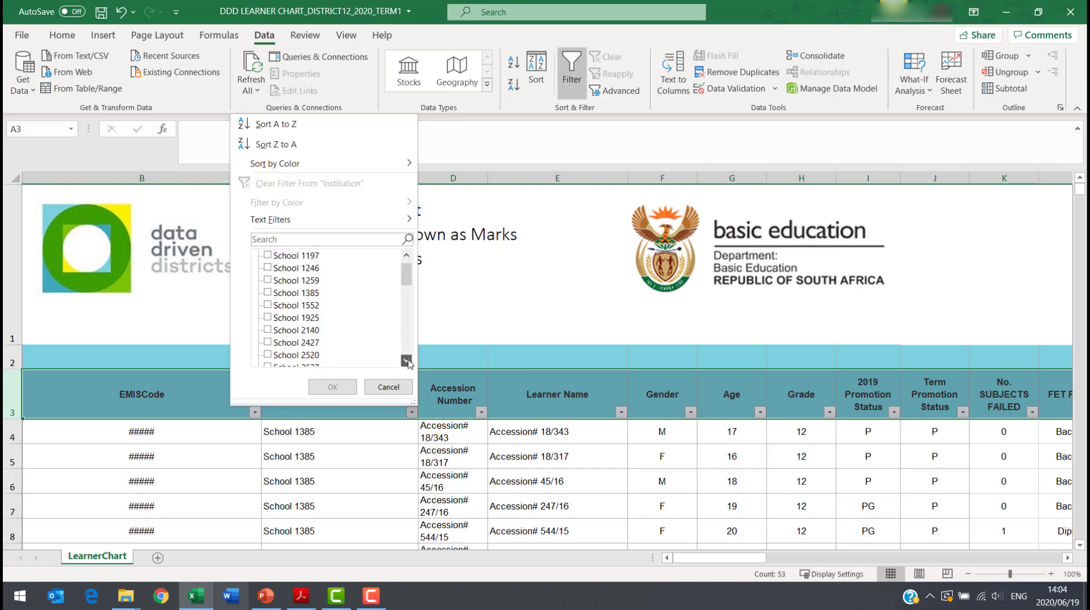
double_click(405, 361)
double_click(406, 362)
click(408, 362)
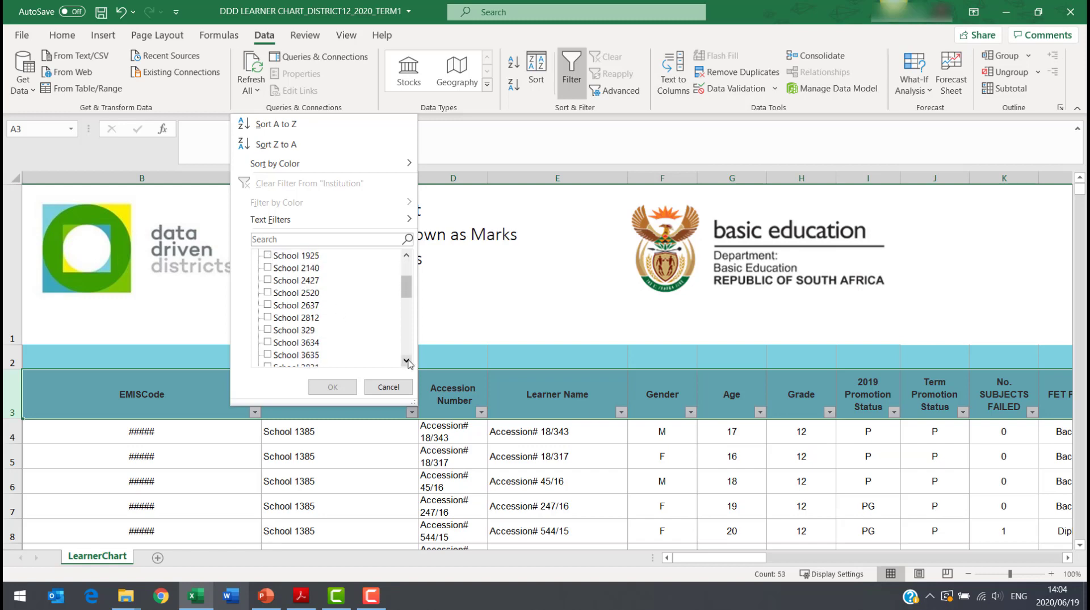
click(407, 361)
double_click(407, 361)
double_click(406, 361)
double_click(406, 361)
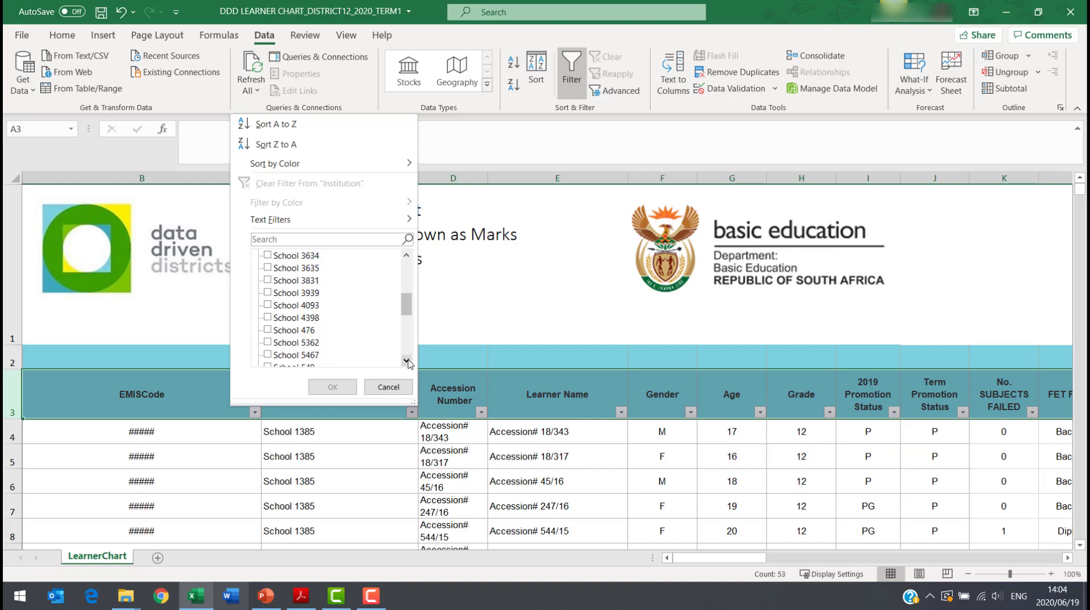
double_click(407, 361)
double_click(407, 362)
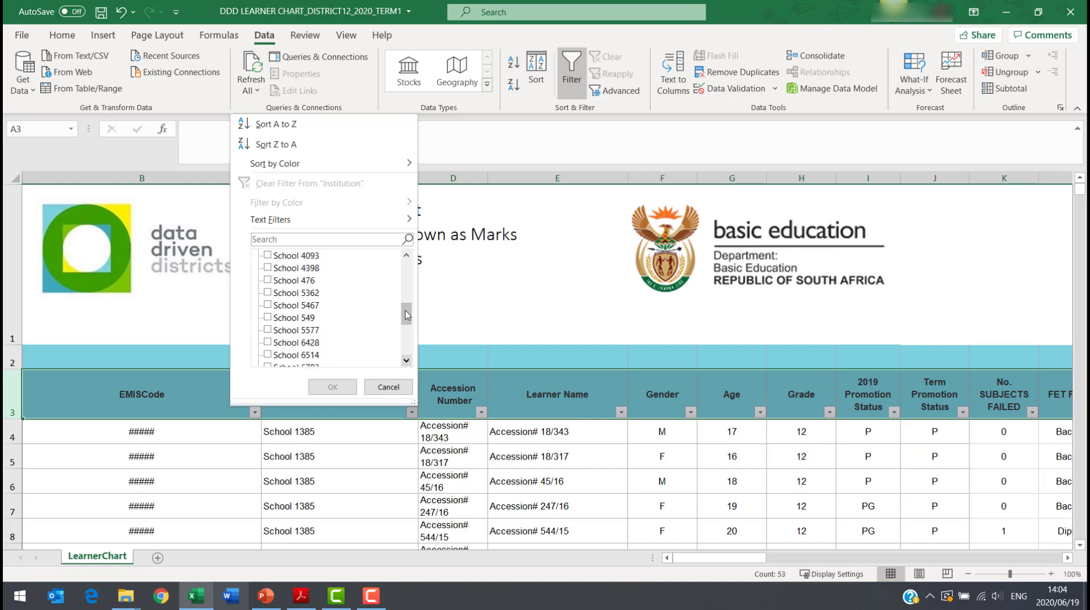
drag(407, 316, 411, 274)
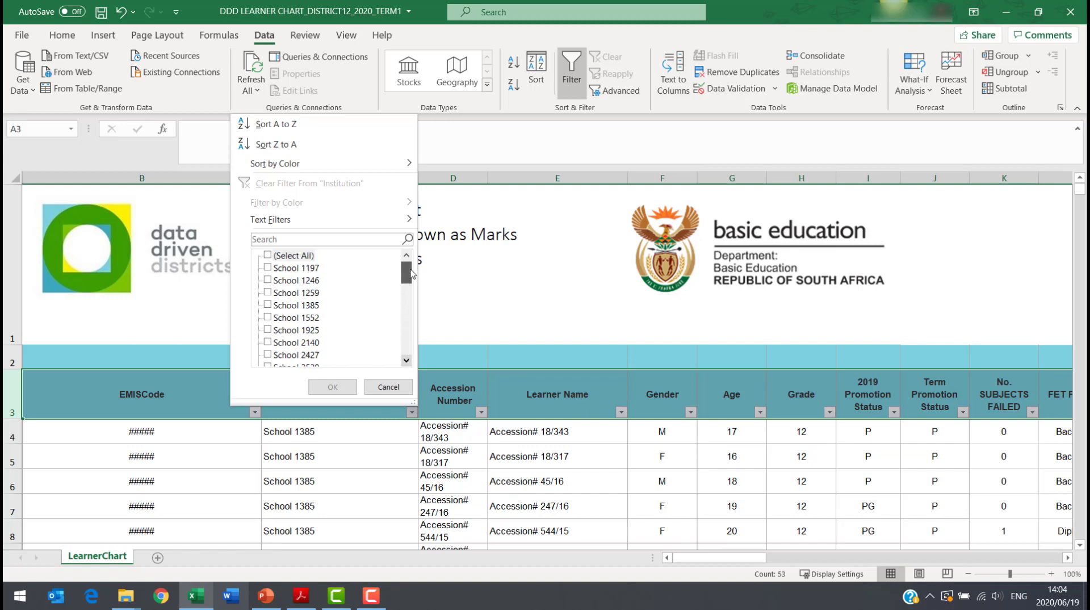
click(268, 305)
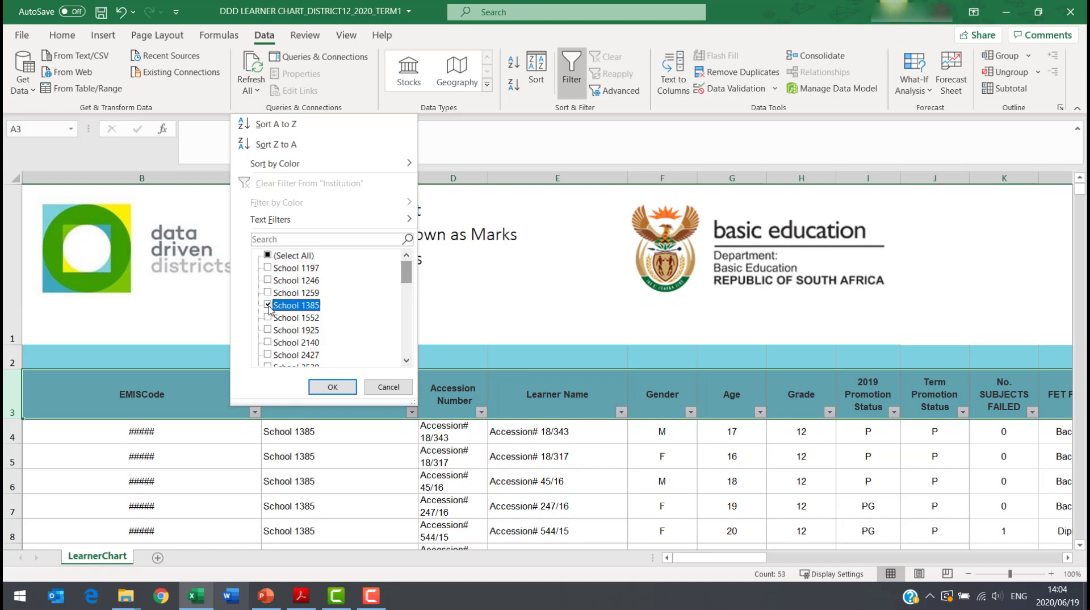
click(336, 393)
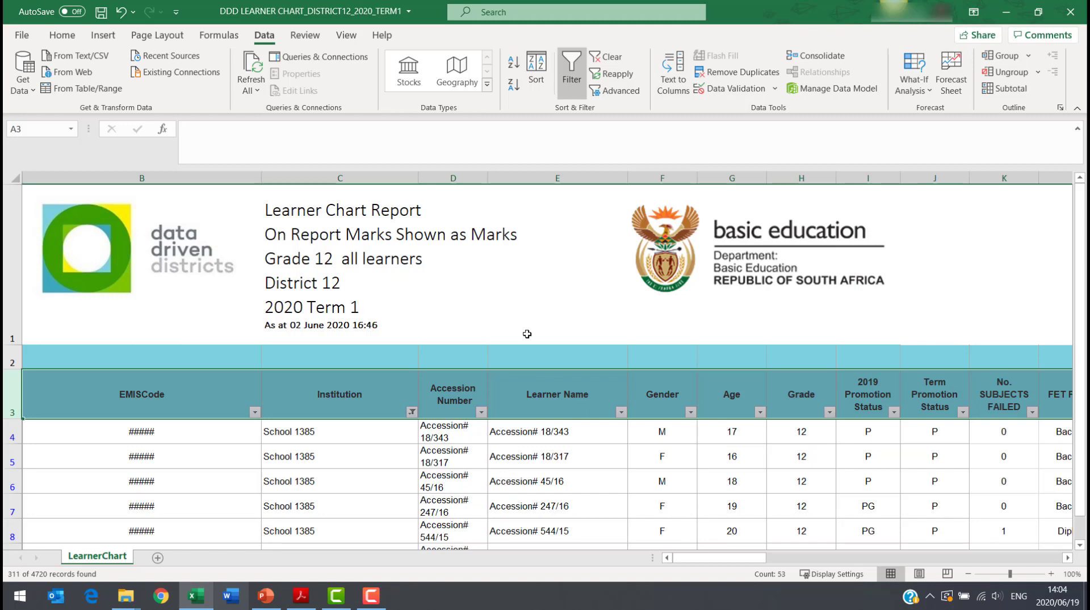
Filter the 2019 Promotion Status column to show only learners with status PG.
click(863, 403)
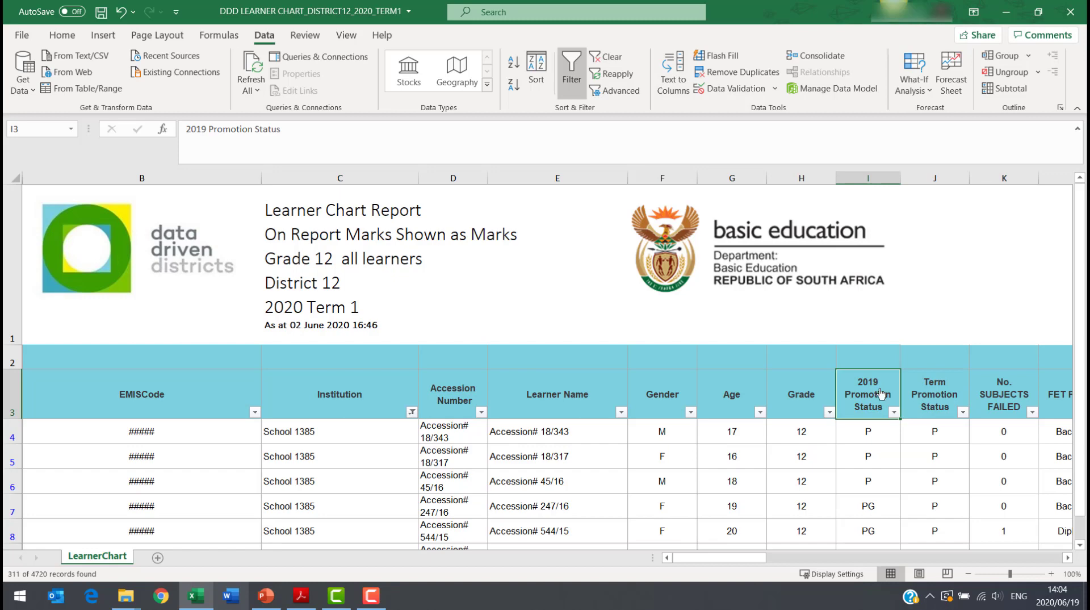
click(895, 412)
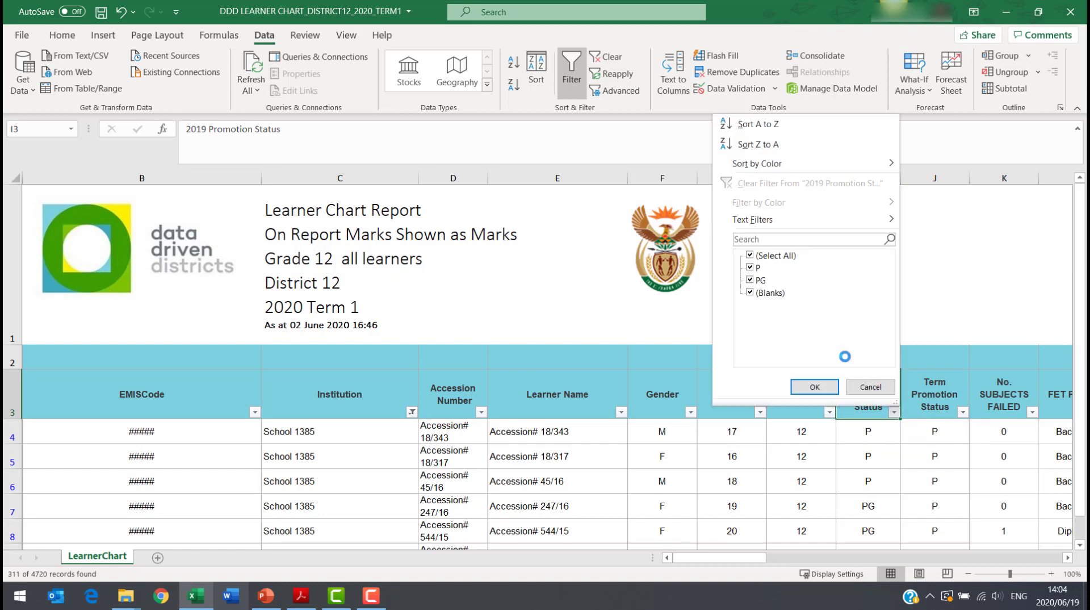
click(750, 256)
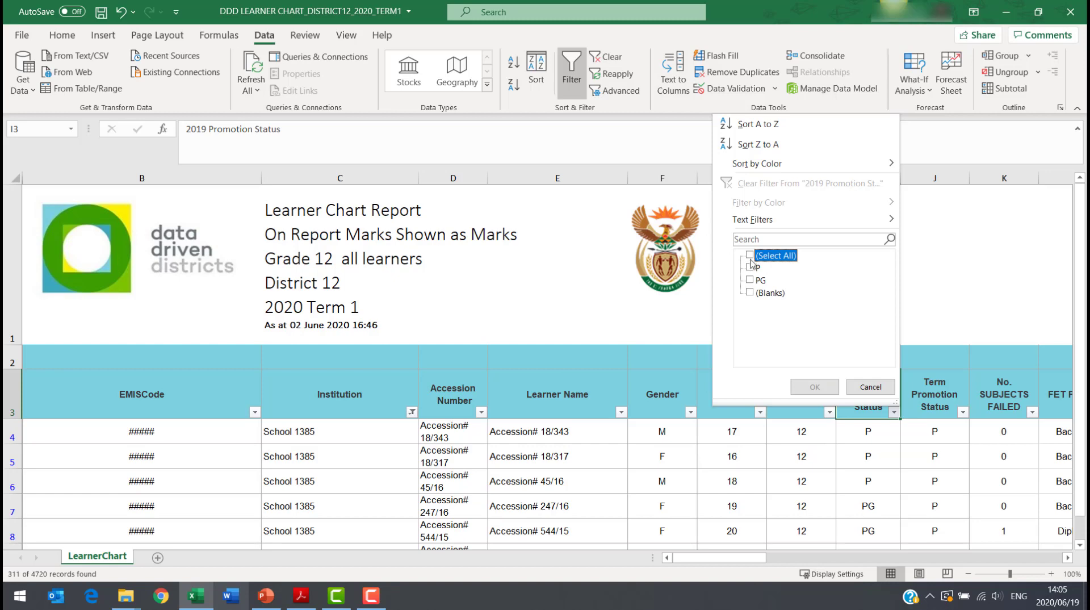
click(750, 280)
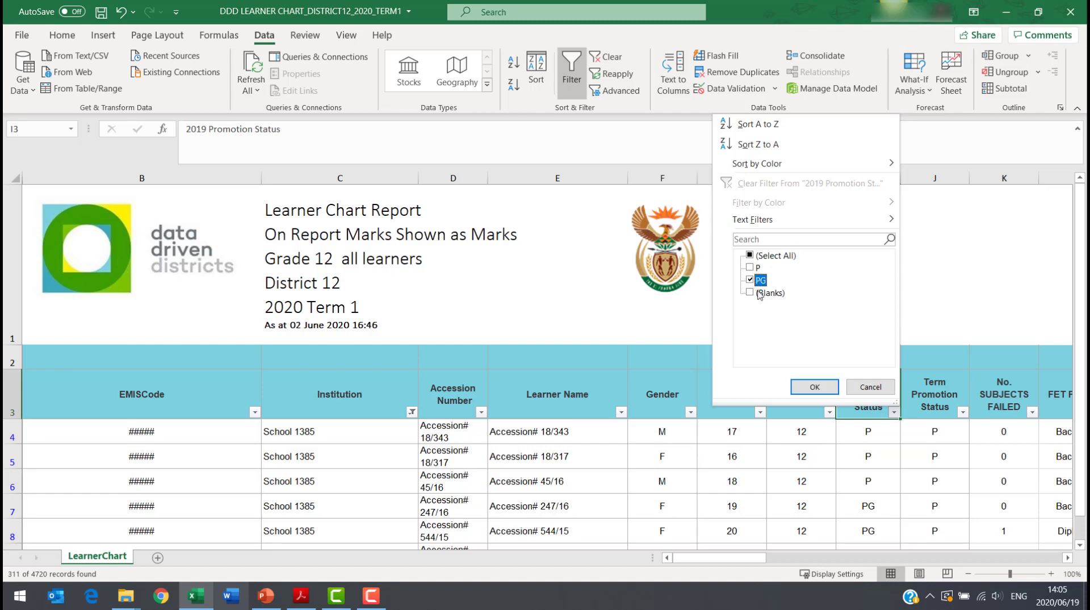
click(814, 388)
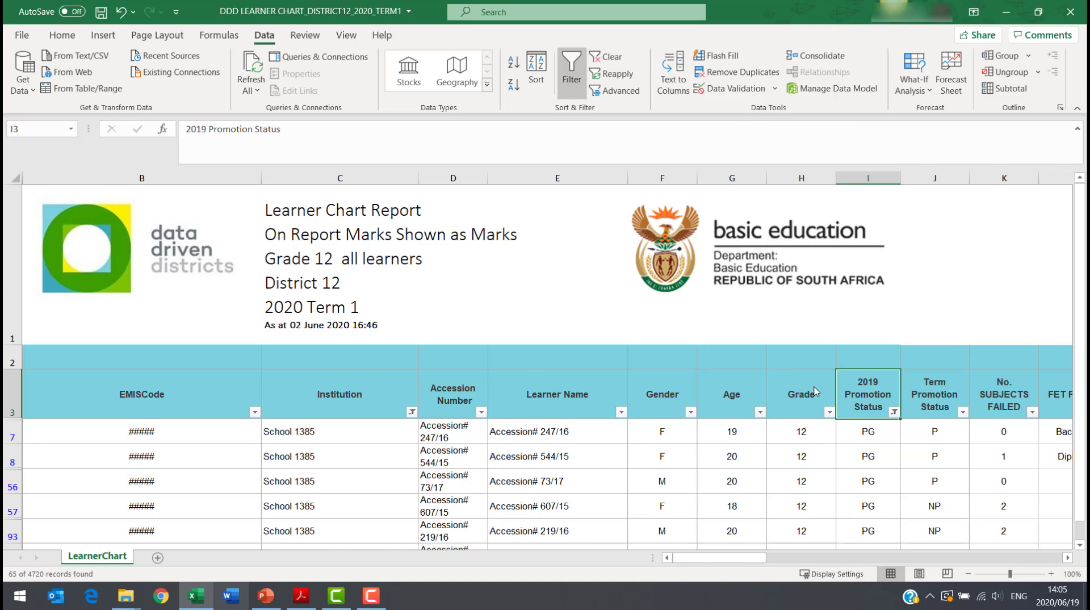
Filter the Mathematics(%) column by the green cell colour.
click(1067, 558)
drag(1067, 559, 1067, 560)
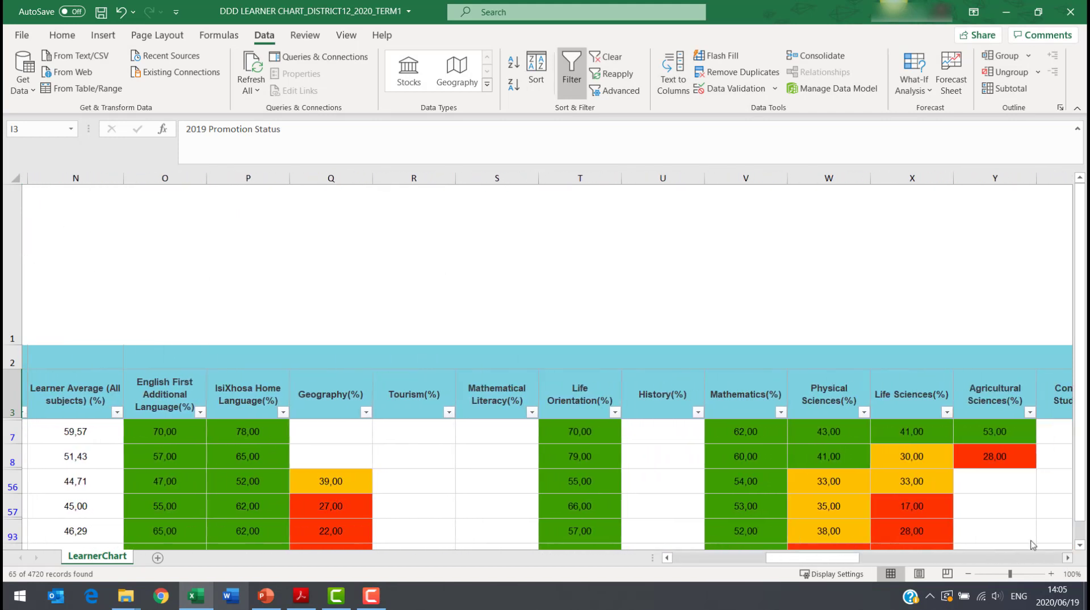
click(776, 412)
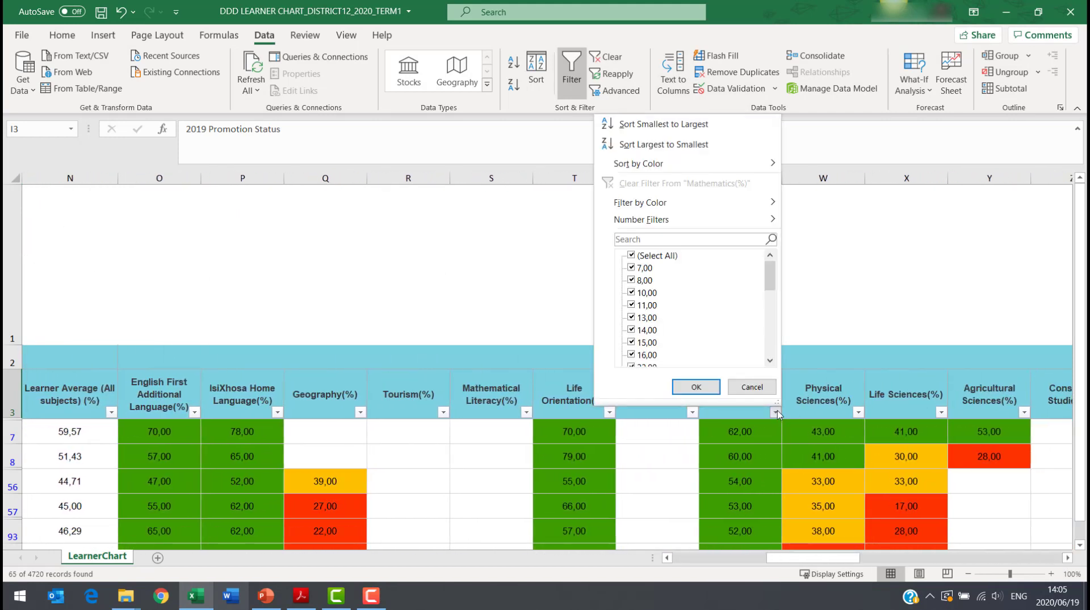
mouse_move(667, 203)
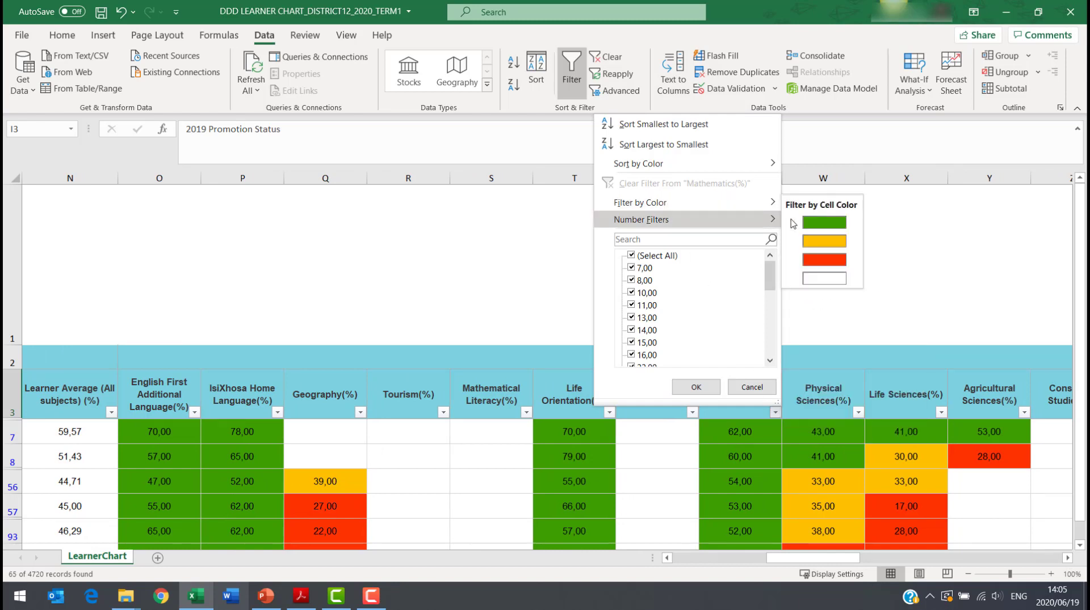
click(824, 222)
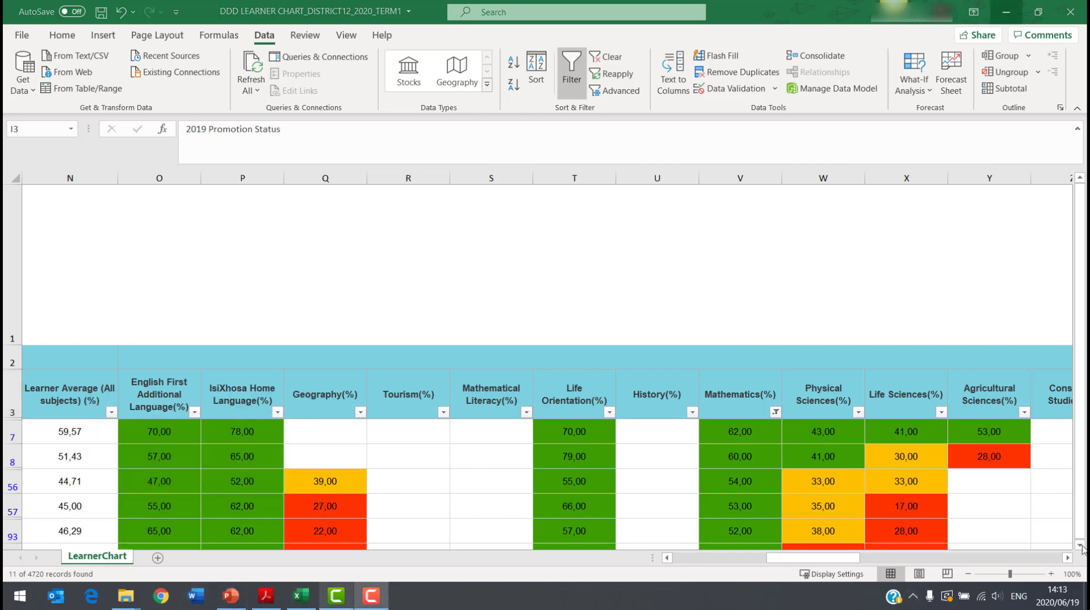
Examine the other subject marks, pass quality and term promotion status of the progressed learners with green Mathematics marks.
click(1081, 546)
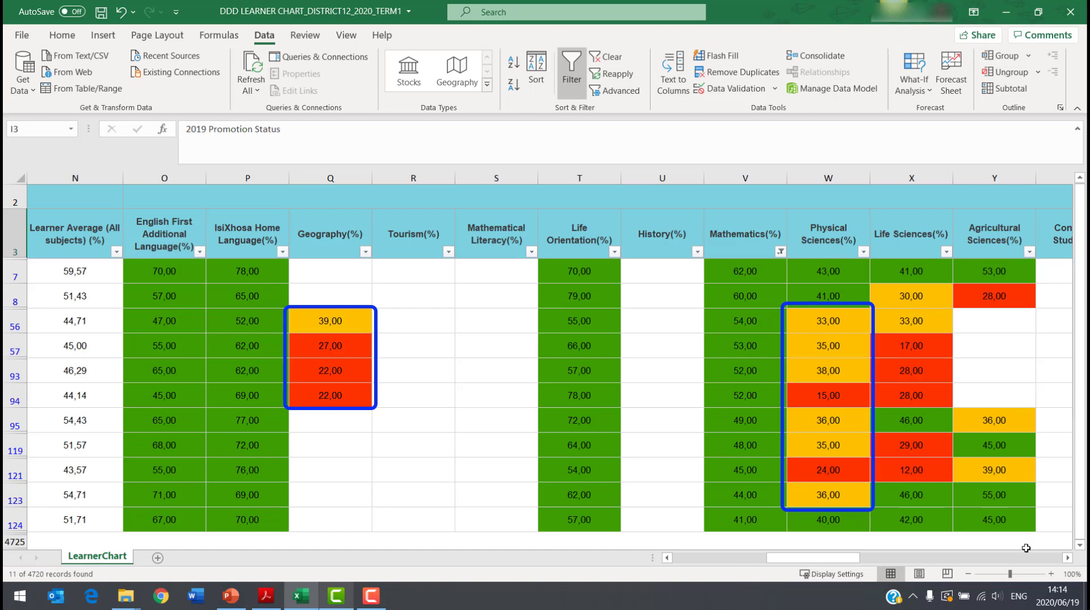
click(668, 558)
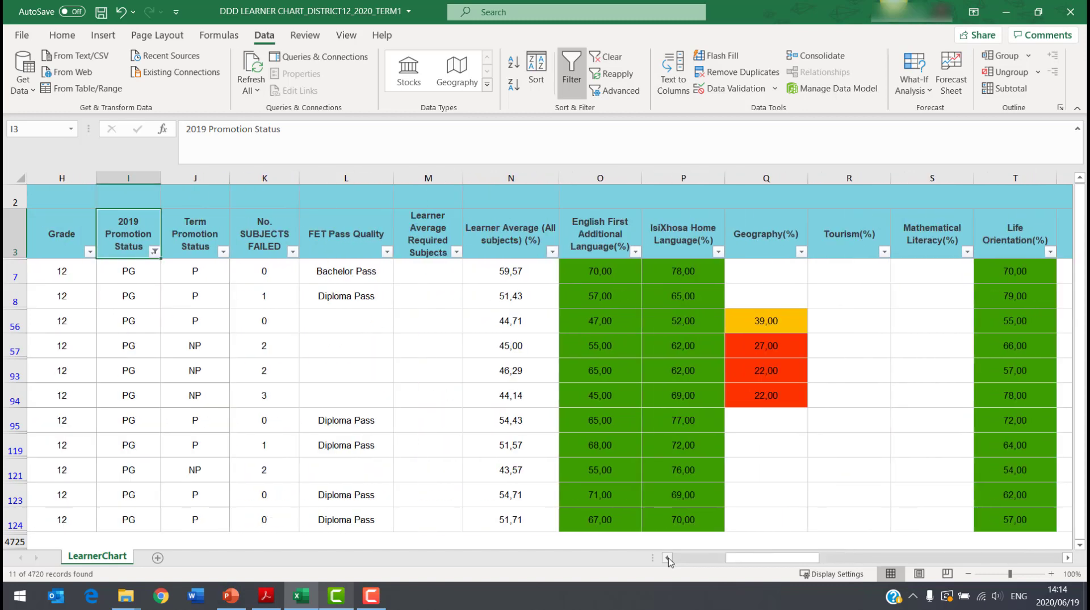
click(668, 559)
click(667, 558)
click(668, 558)
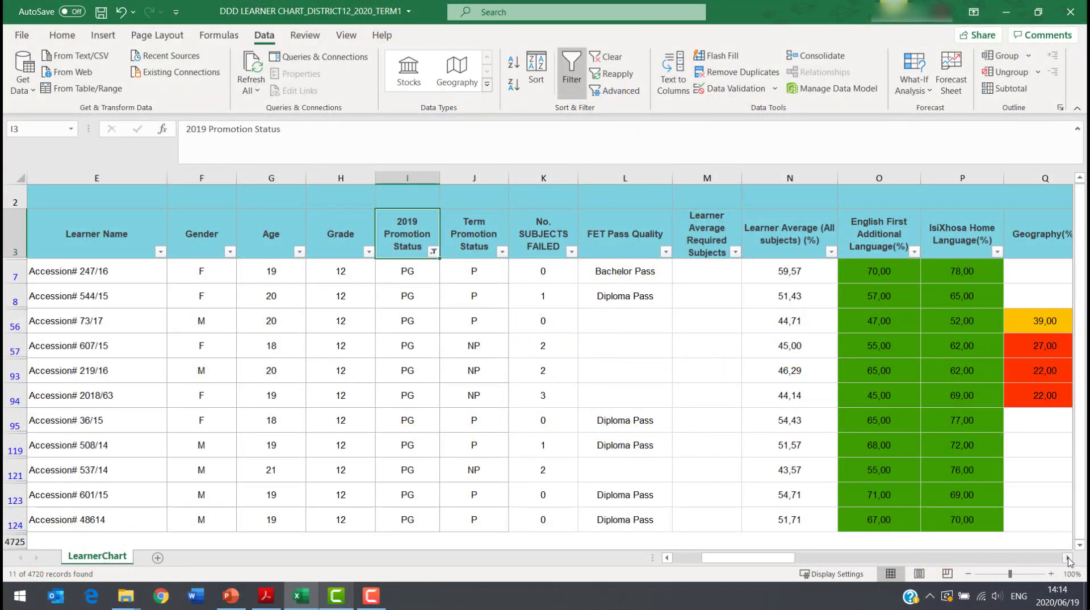
Change the Mathematics(%) colour filter to the amber cell colour.
drag(1070, 563, 1070, 561)
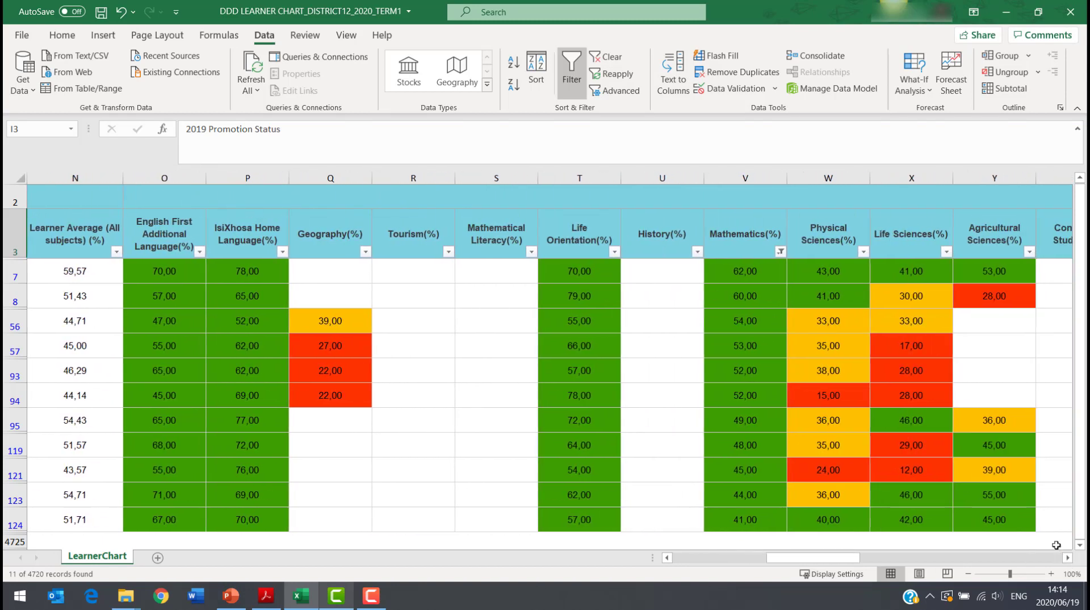
click(781, 251)
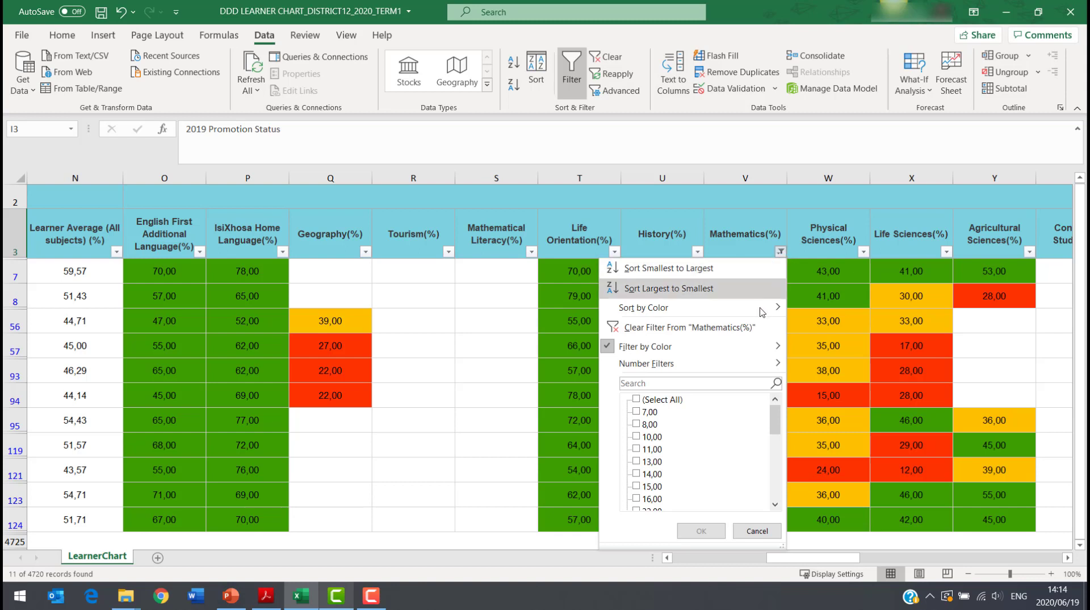
mouse_move(765, 346)
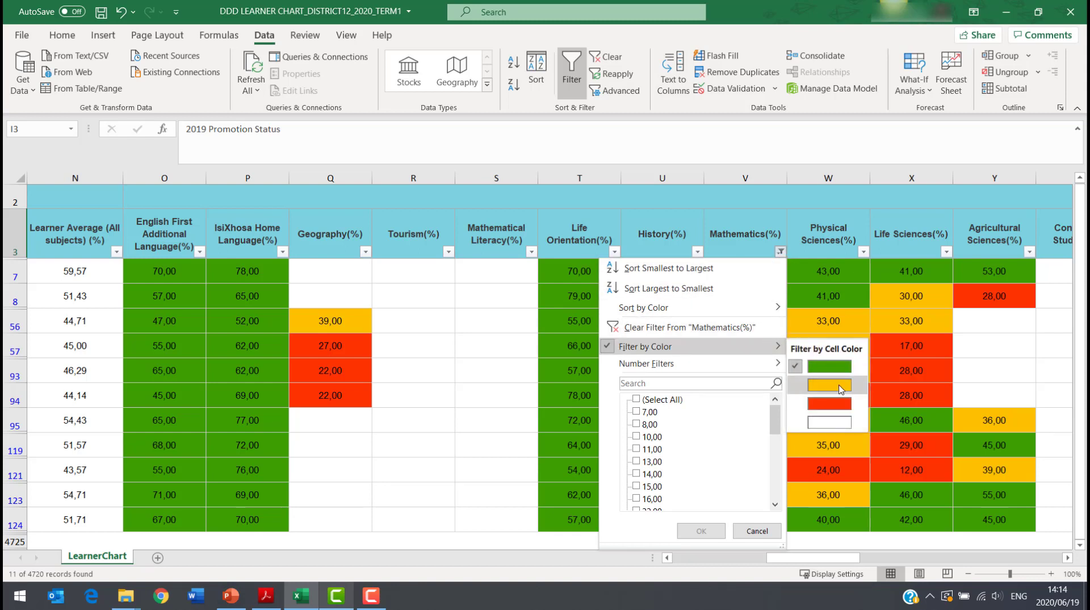
click(840, 387)
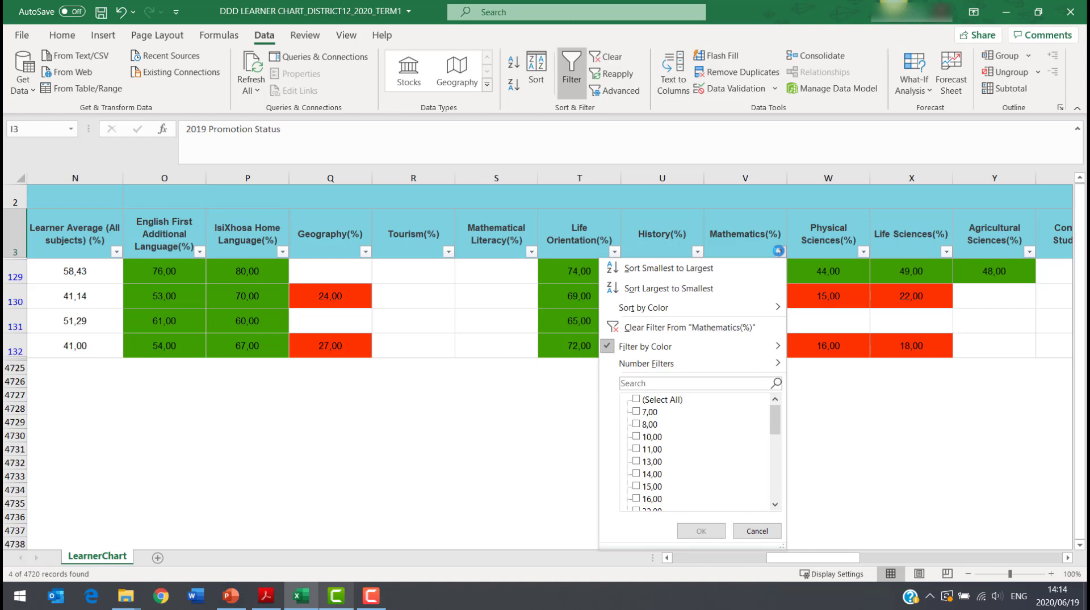
Change the Mathematics(%) colour filter to red and look through the marks of the listed progressed learners.
mouse_move(761, 349)
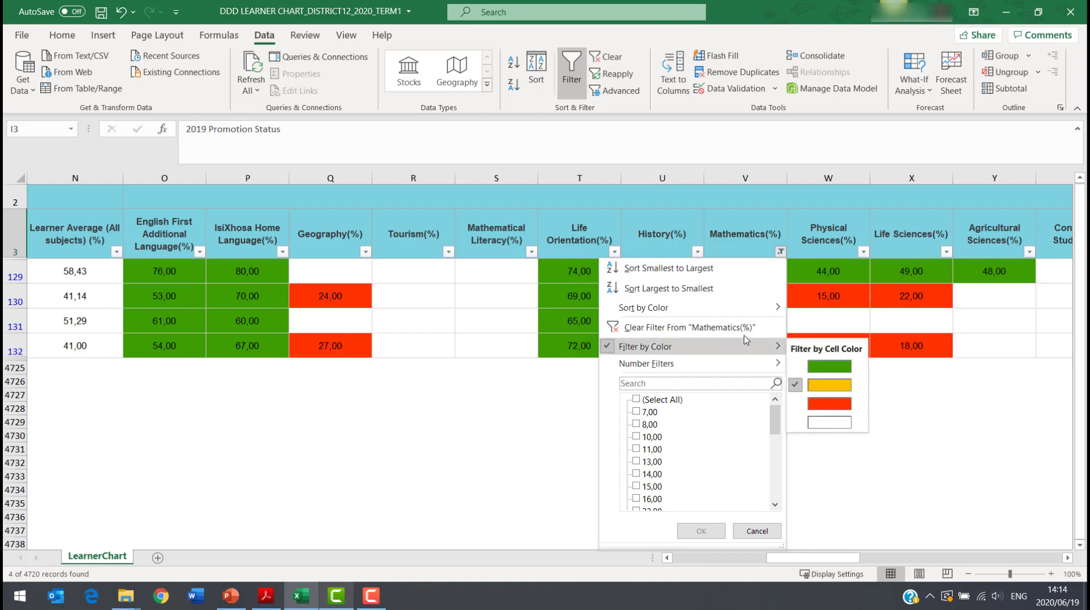
click(829, 403)
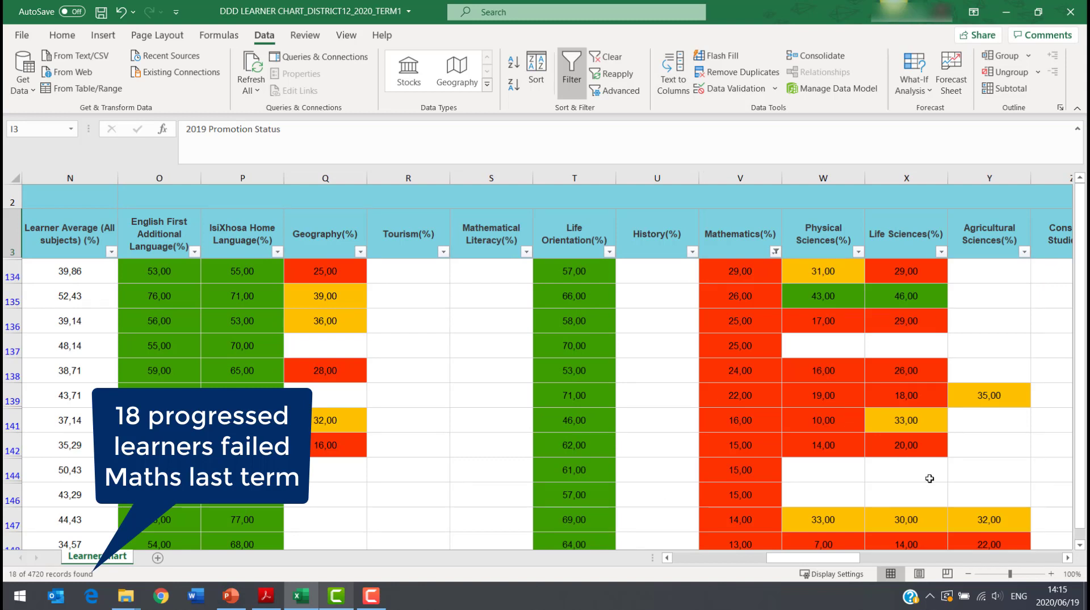
click(1081, 545)
click(1081, 545)
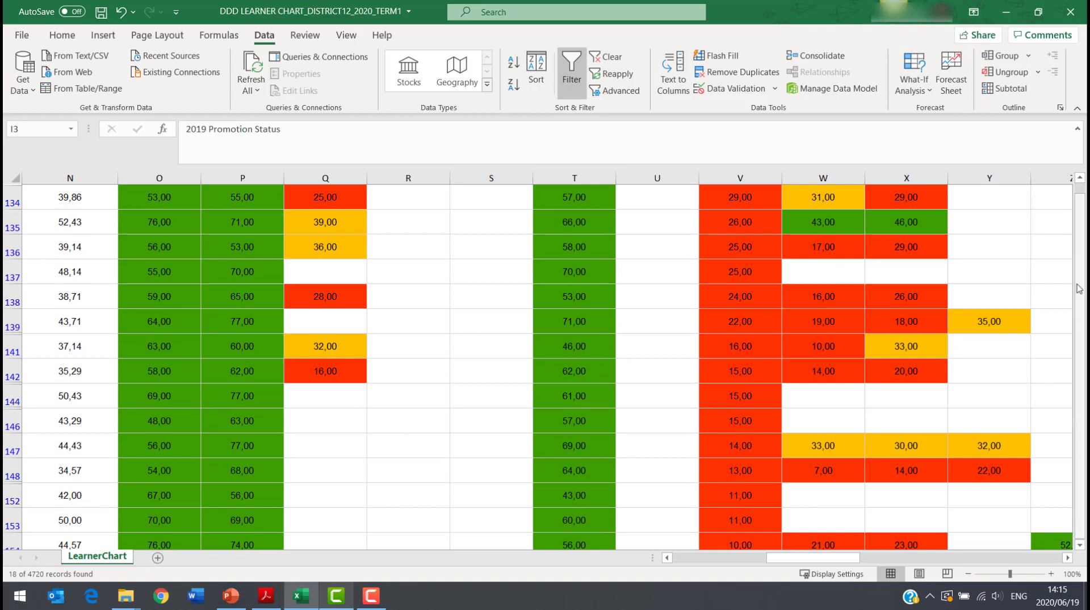
click(1080, 178)
click(1080, 178)
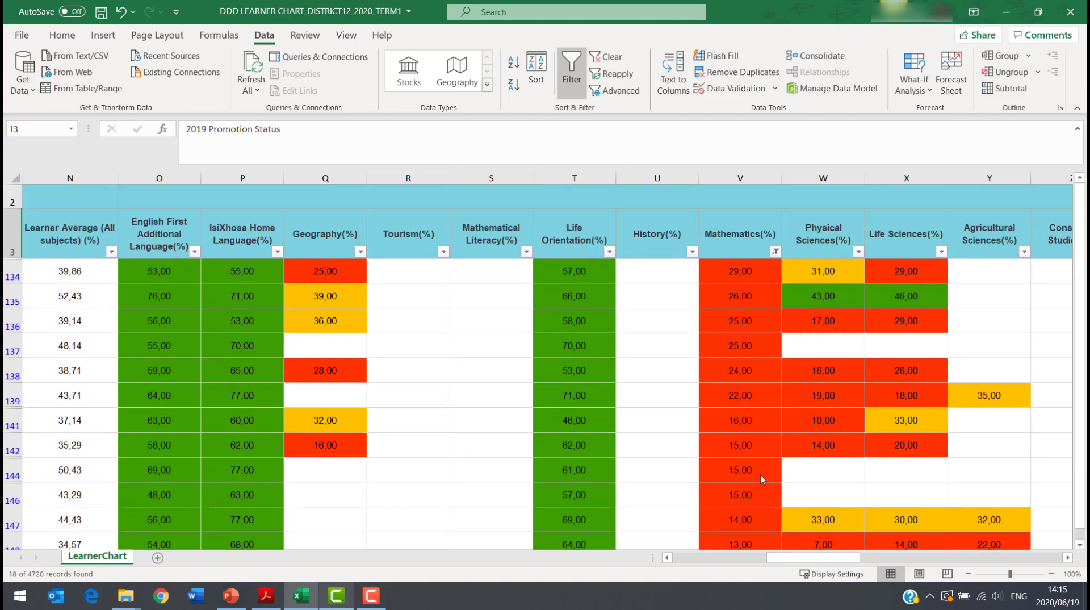
Change the 2019 Promotion Status filter to show only learners with status P instead of PG.
click(669, 558)
click(669, 558)
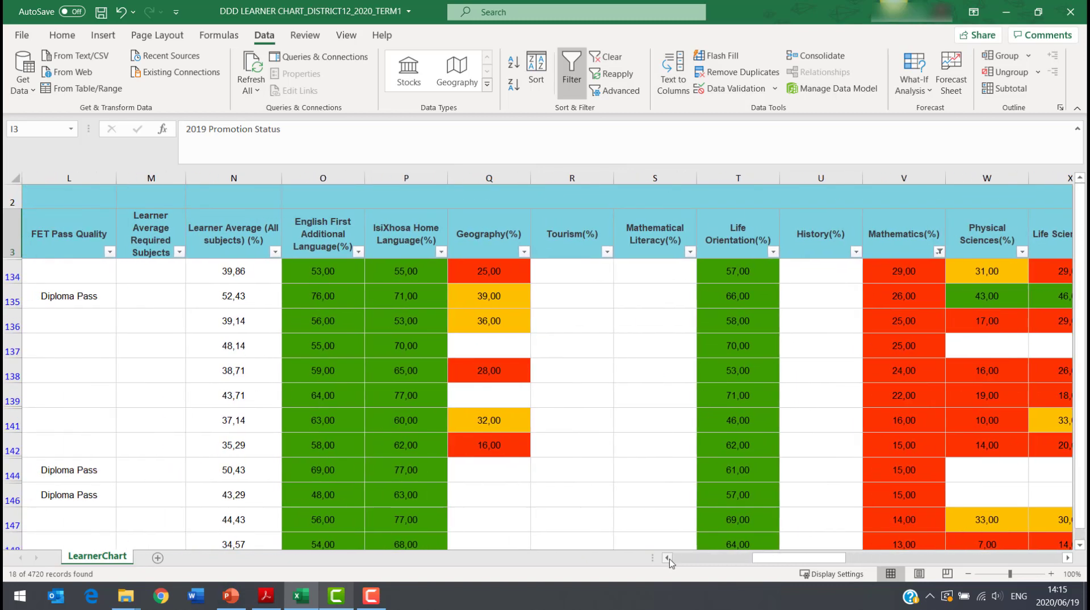
click(668, 558)
click(669, 558)
click(668, 558)
click(668, 558)
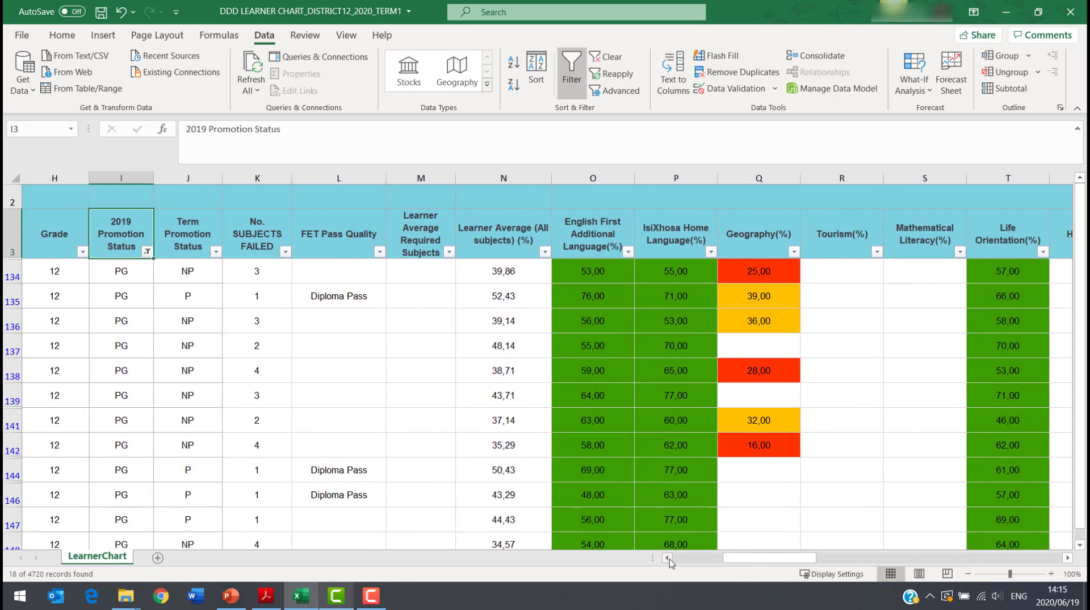
click(150, 253)
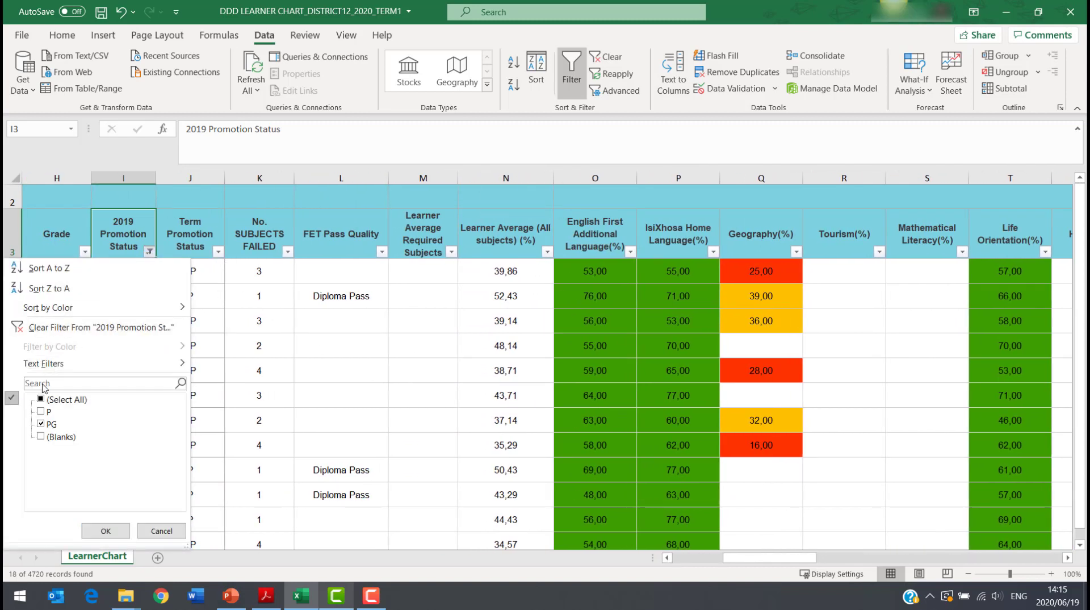
click(42, 424)
click(41, 411)
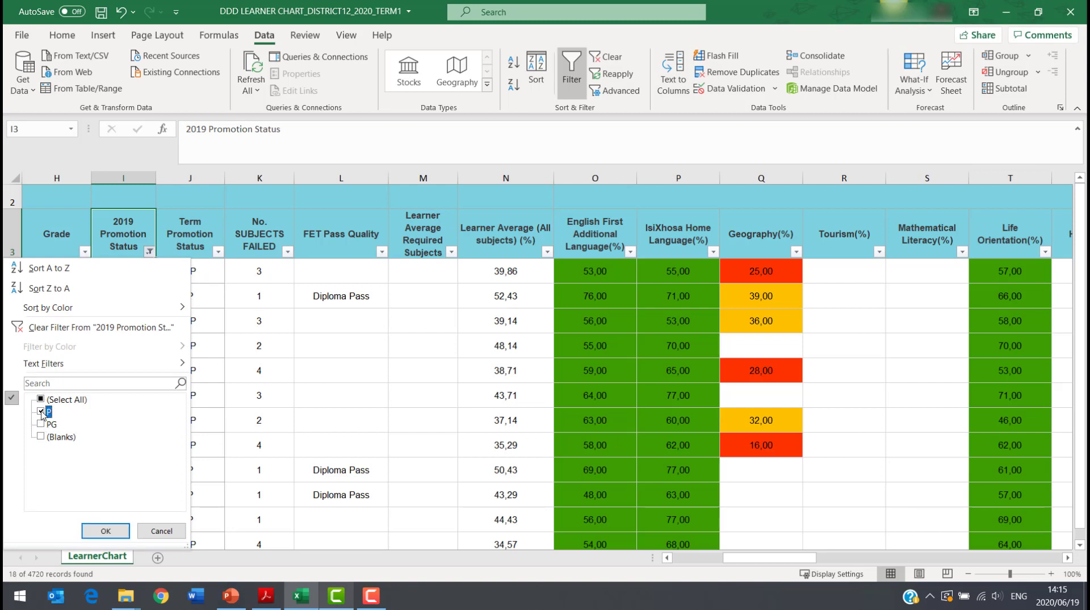
click(111, 530)
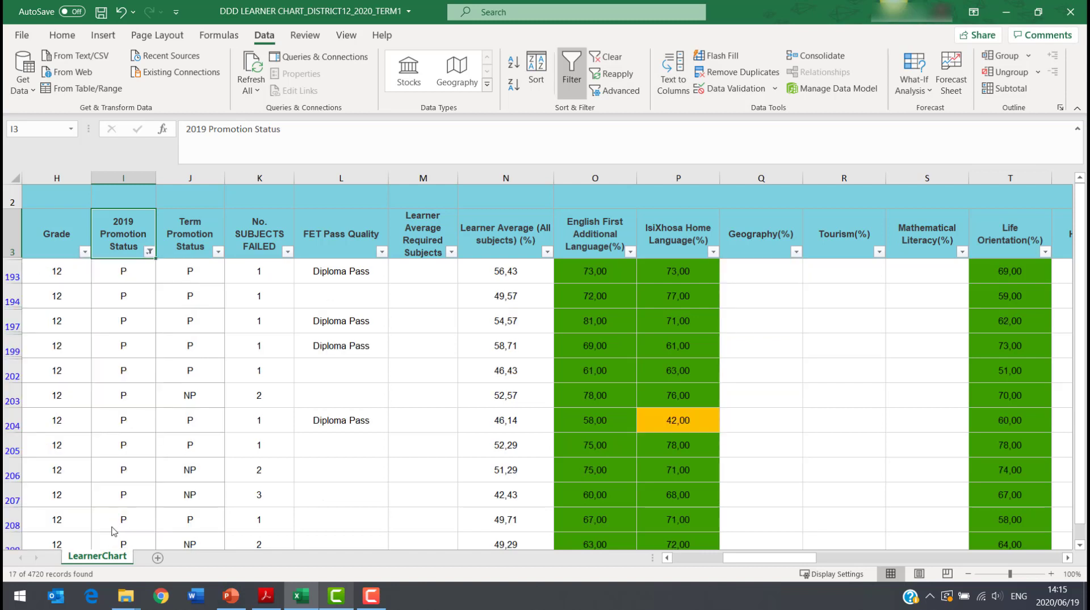
Change the Mathematics(%) filter to the green cell colour for the learners with 2019 promotion status P.
click(1069, 560)
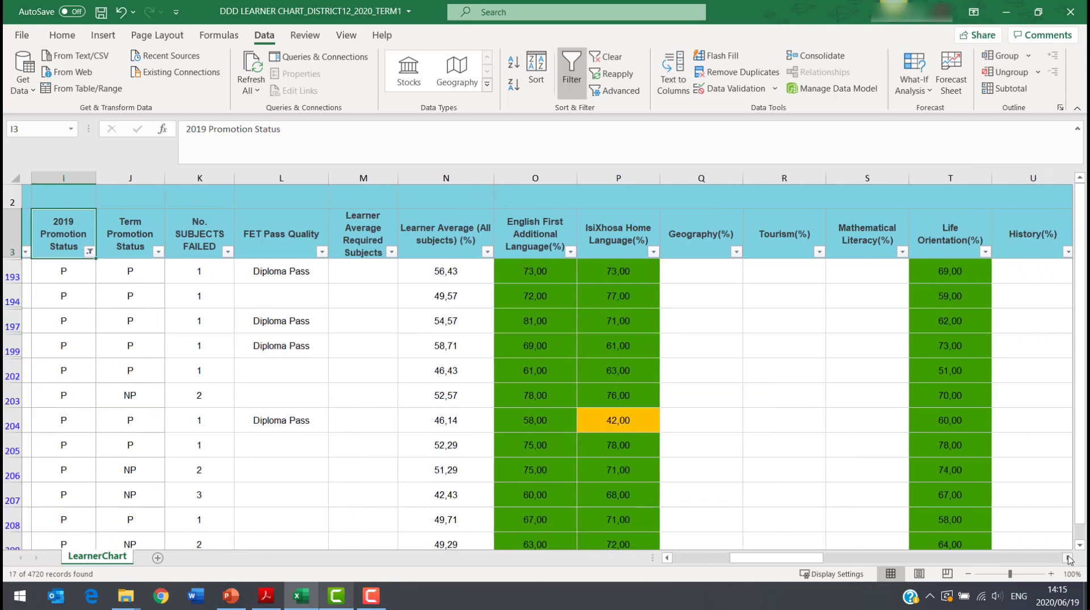
click(1068, 559)
click(1068, 559)
click(1069, 559)
click(1068, 560)
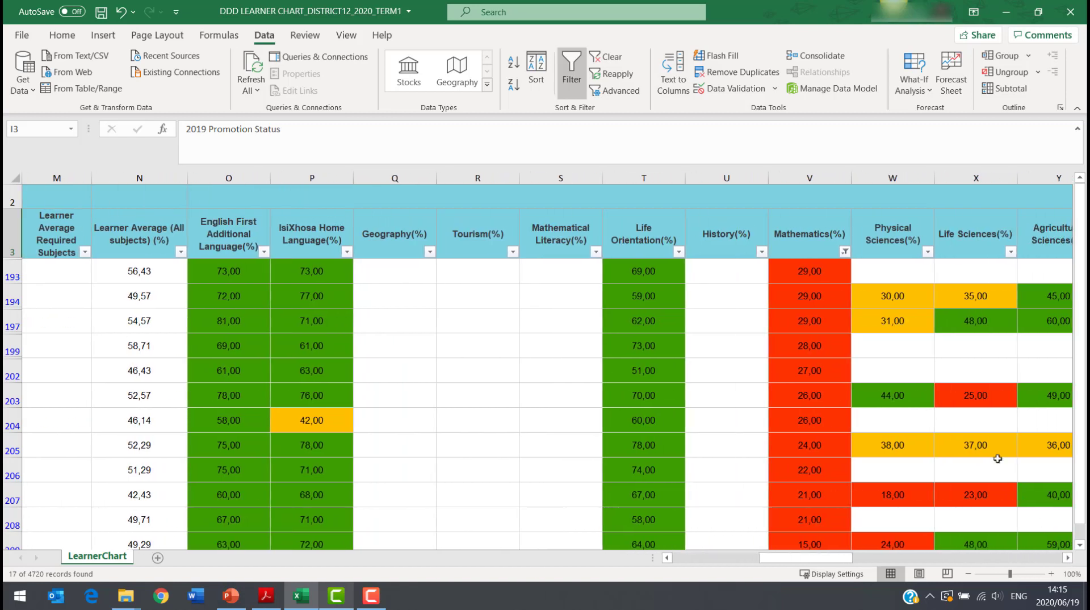
click(846, 252)
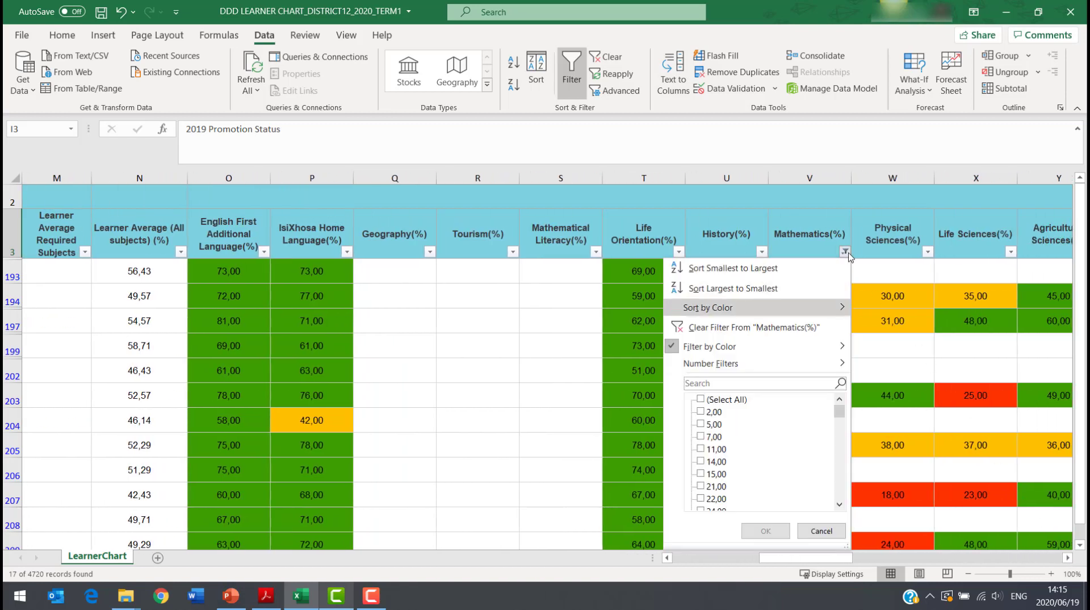
mouse_move(823, 345)
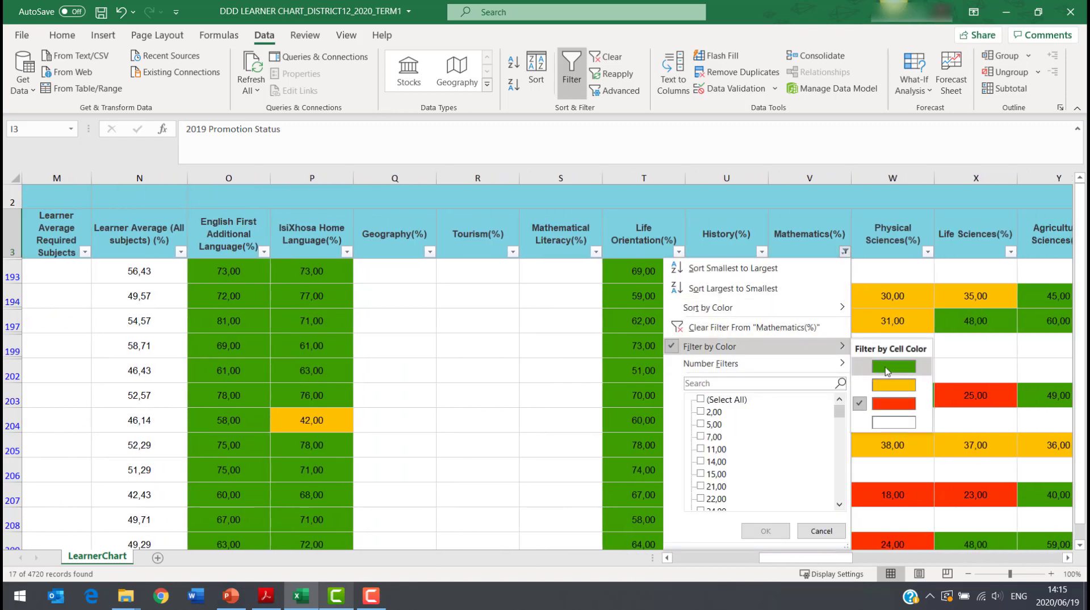
click(888, 370)
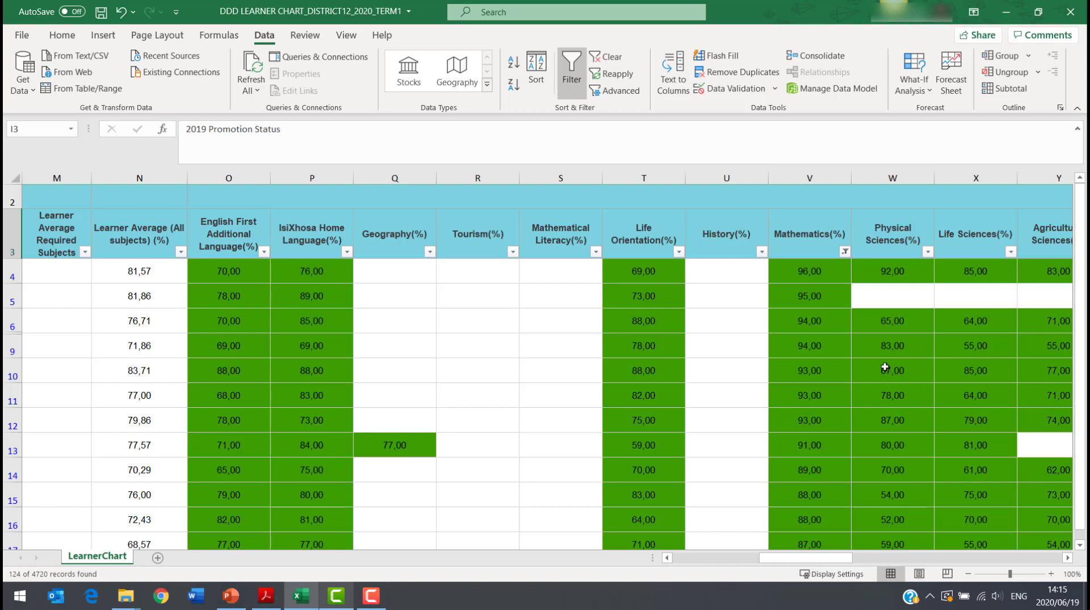
Look through the subject marks of the promoted learners with green Mathematics marks and return to the start of the list.
click(1081, 544)
click(1080, 544)
click(1081, 544)
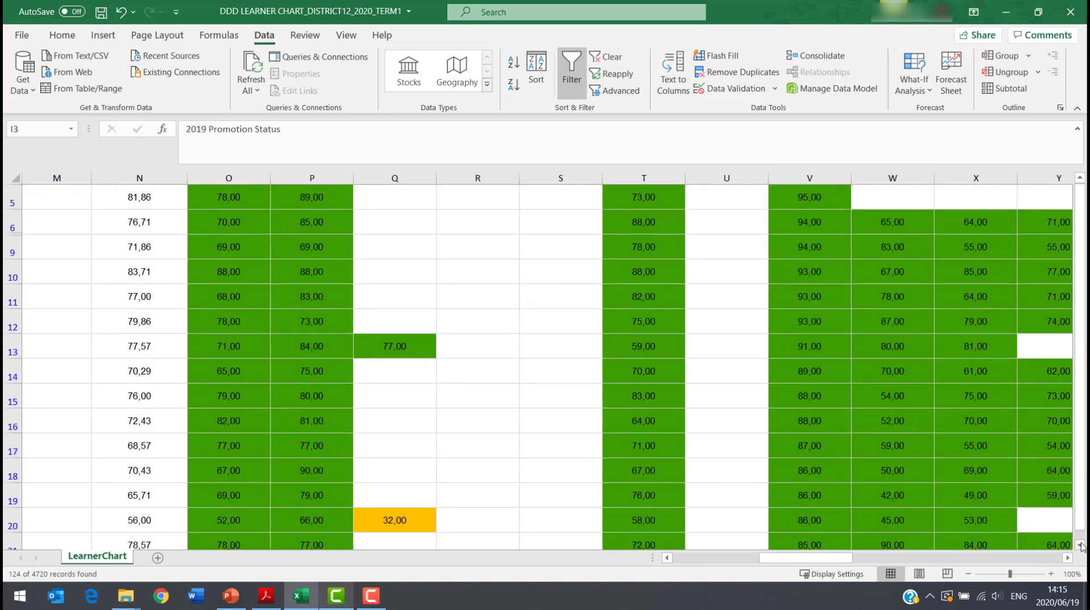
click(1080, 544)
click(1081, 544)
click(1080, 544)
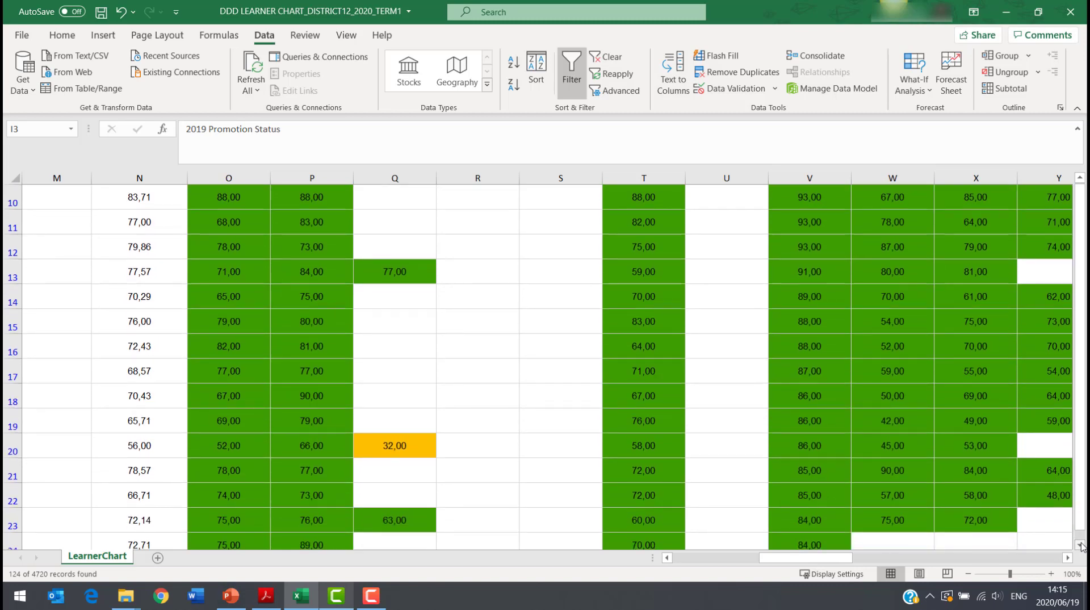
click(1080, 544)
click(1080, 544)
click(1080, 544)
click(1080, 544)
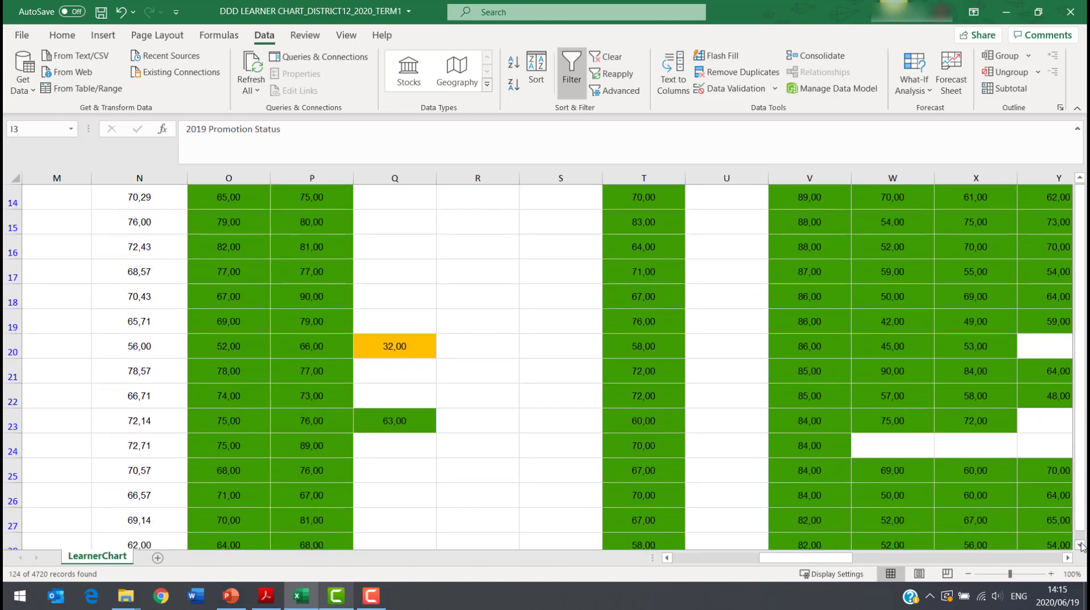
click(1081, 183)
click(1081, 183)
click(1081, 183)
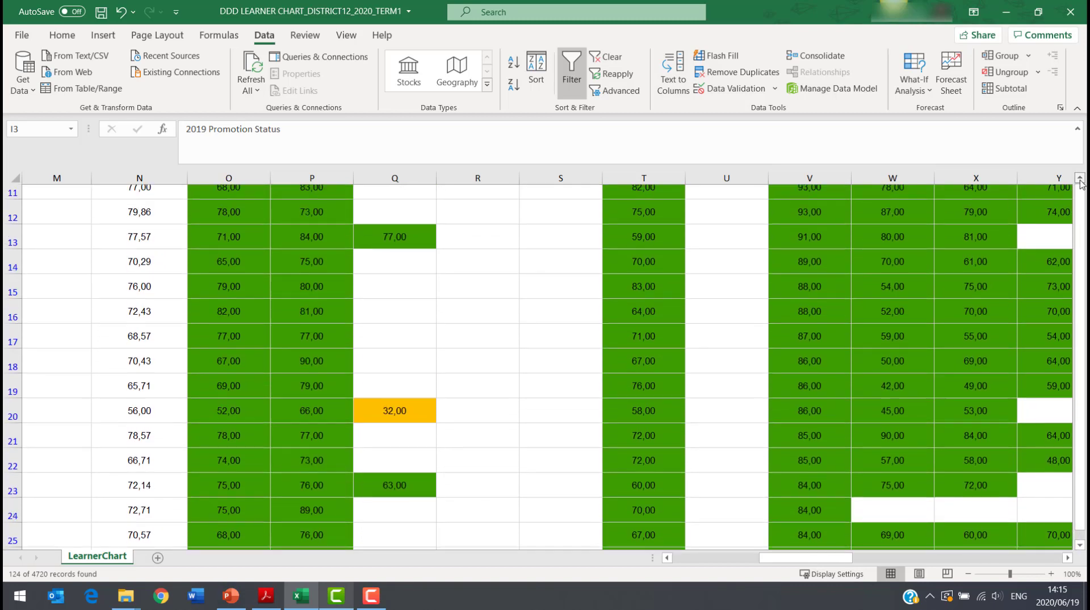
click(1080, 183)
click(1080, 182)
click(1081, 183)
click(1080, 183)
click(1081, 183)
click(1081, 183)
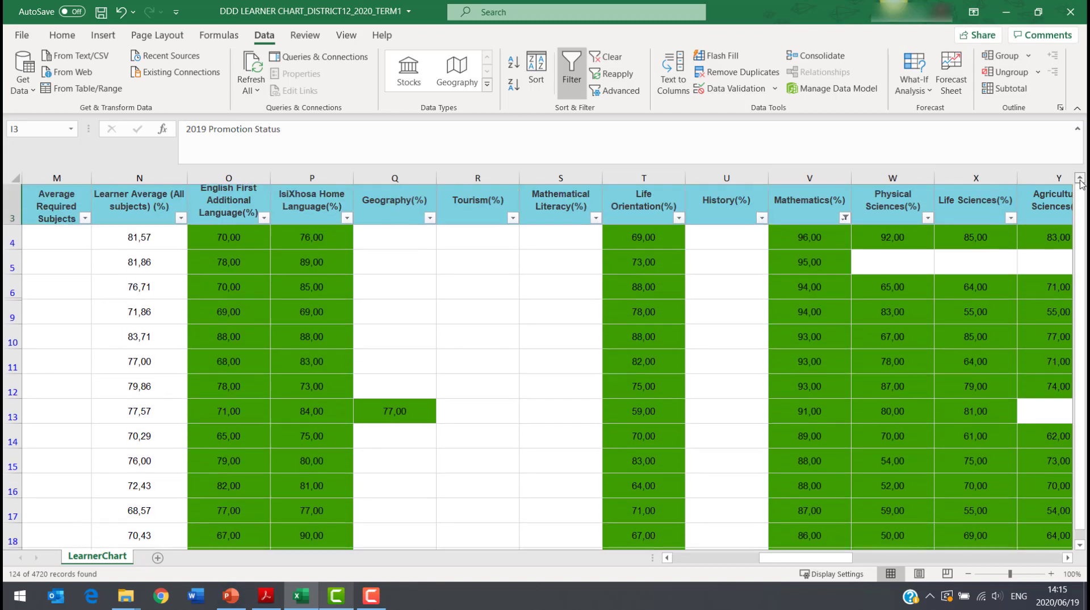
click(1080, 183)
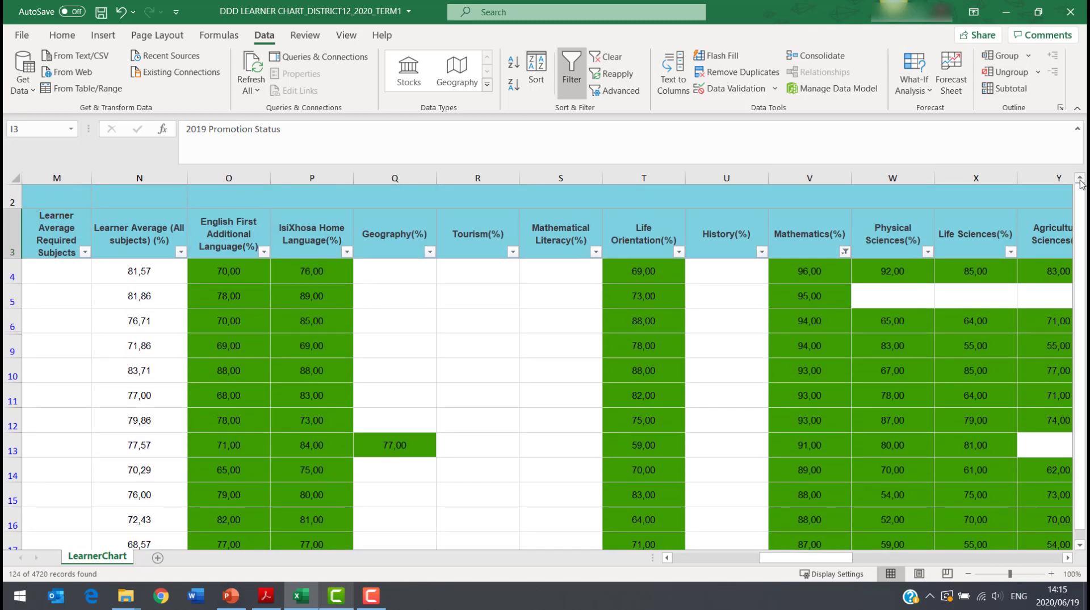